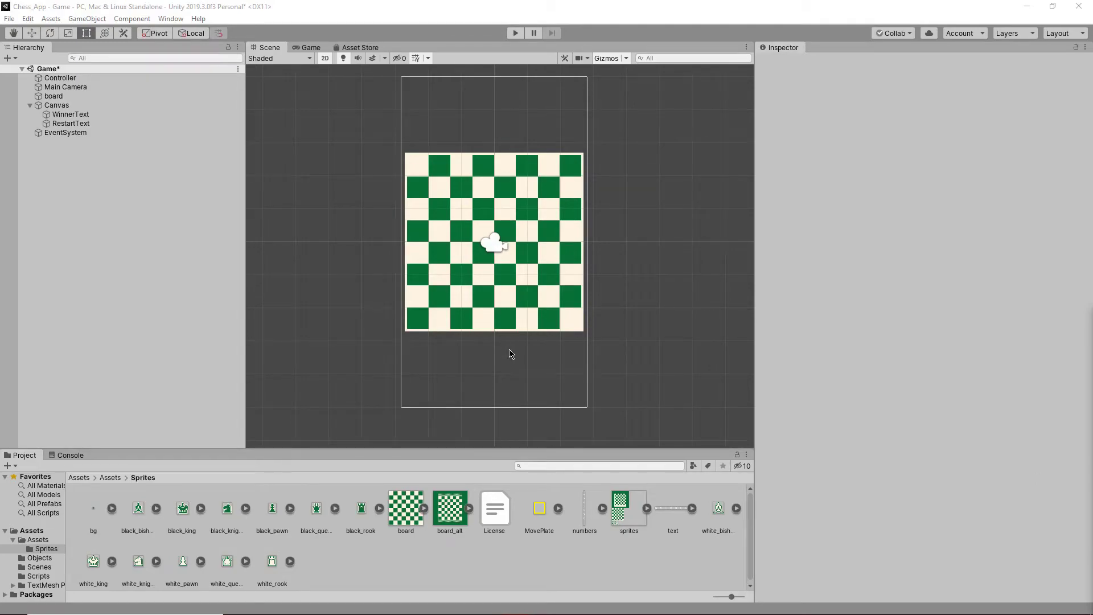
# Start Play mode and play the opening moves c4, d6 and queen to a4.
pyautogui.click(516, 33)
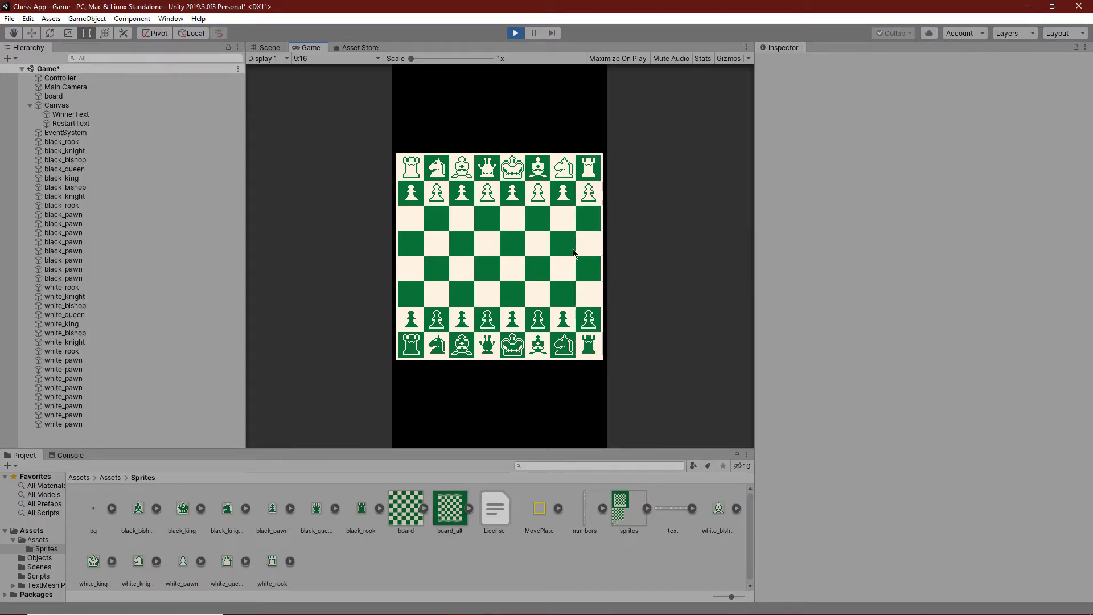
pyautogui.click(463, 324)
pyautogui.click(464, 292)
pyautogui.click(489, 194)
pyautogui.click(490, 218)
pyautogui.click(486, 349)
pyautogui.click(405, 272)
# Play e6 for Black, then capture the black king with the white queen.
pyautogui.click(512, 193)
pyautogui.click(513, 218)
pyautogui.click(415, 267)
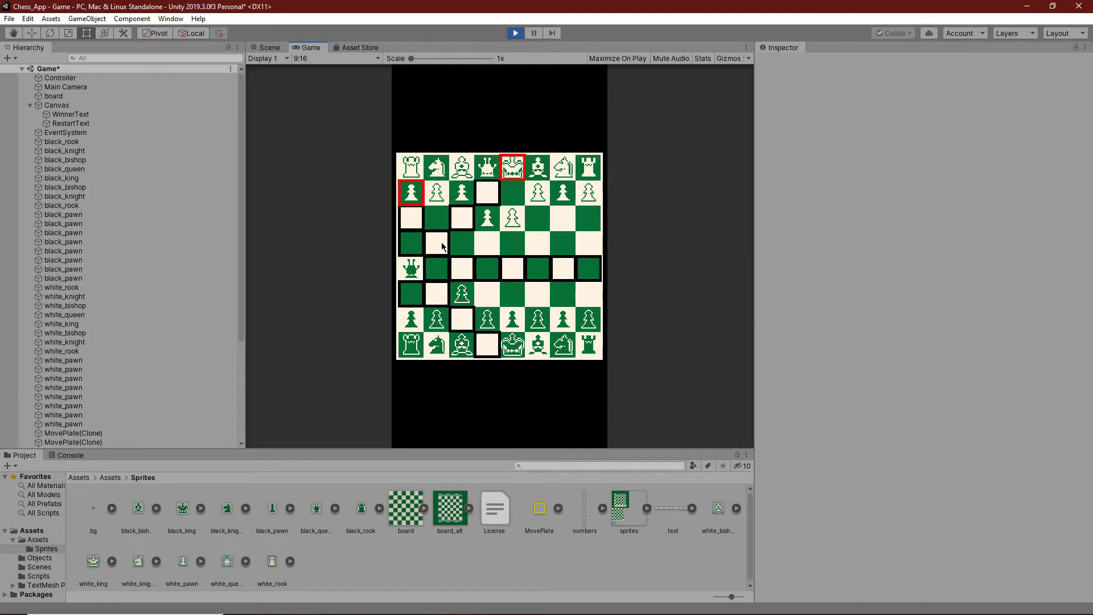
pyautogui.click(516, 172)
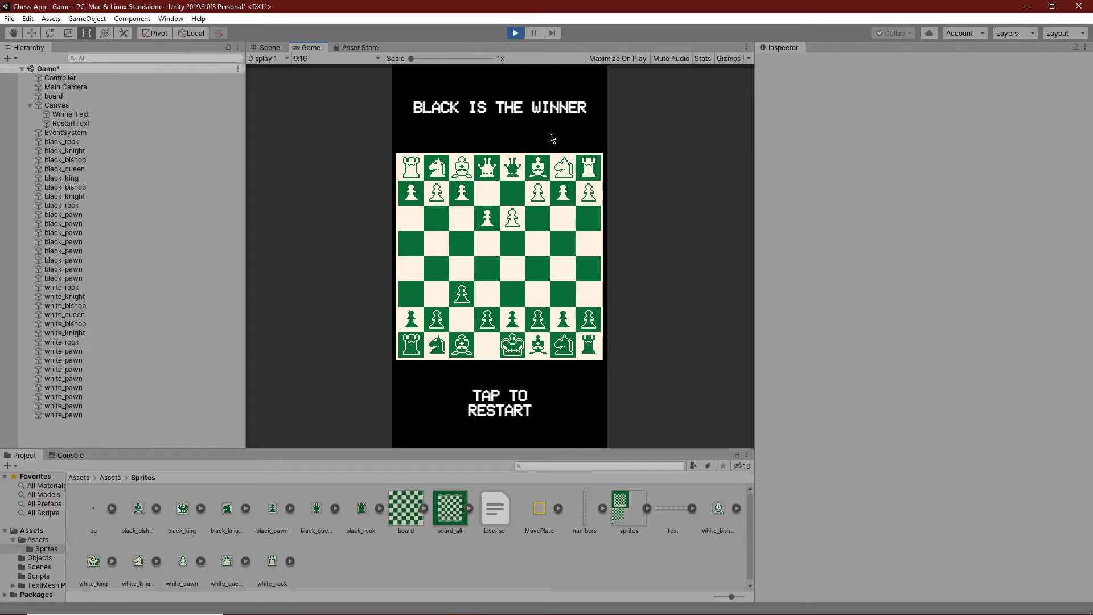
# Restart the game, stop Play mode and minimize the Unity editor.
pyautogui.click(520, 276)
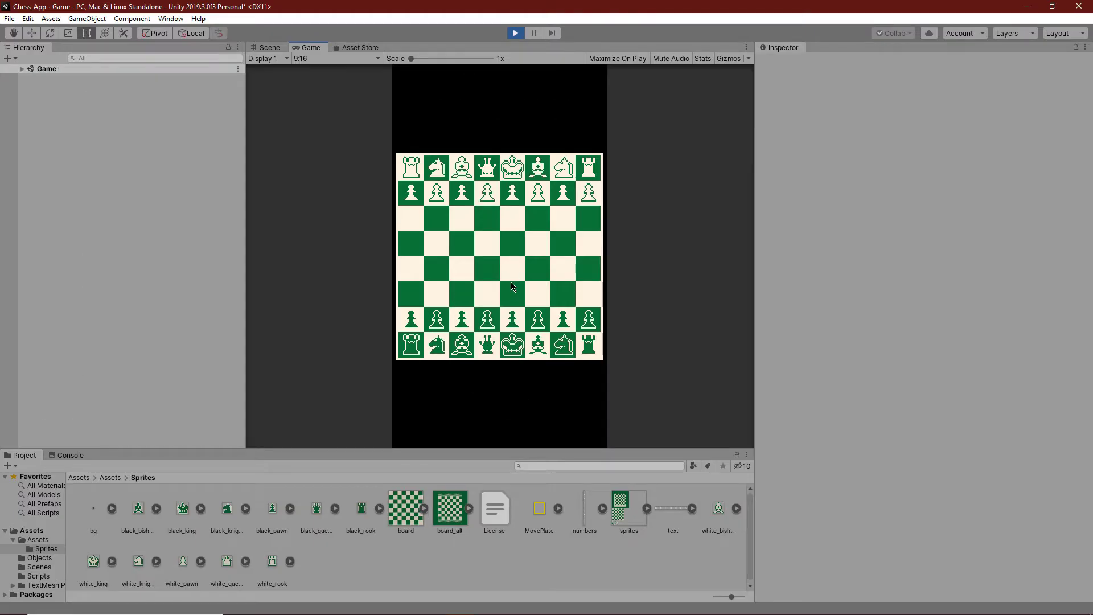
pyautogui.click(516, 33)
pyautogui.click(1026, 6)
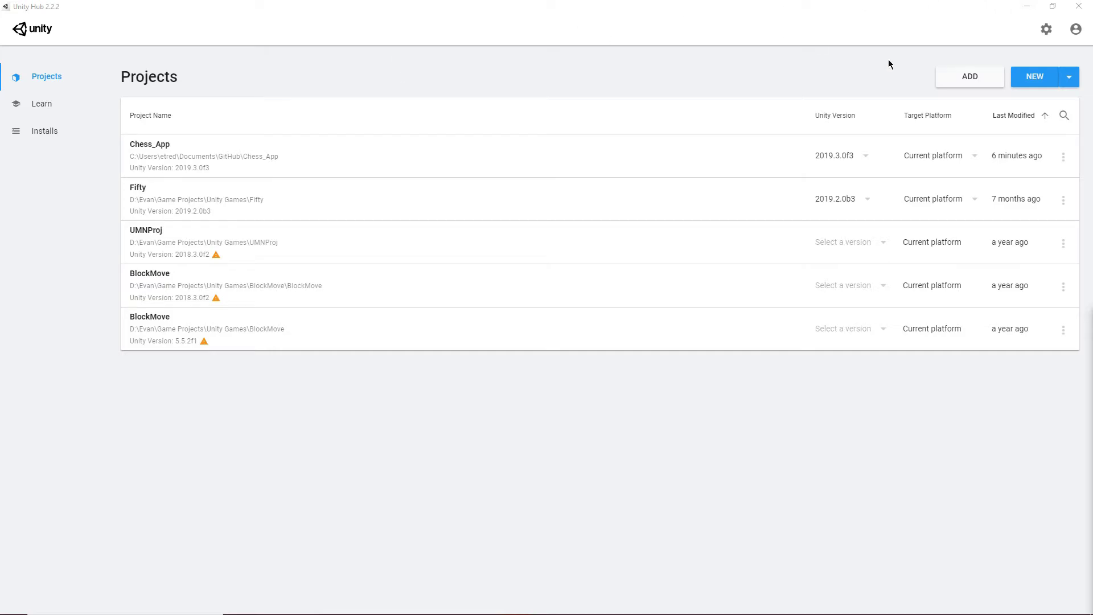
# Create a new project from the 2D template named Chess_App_Dev_1.
pyautogui.click(1040, 81)
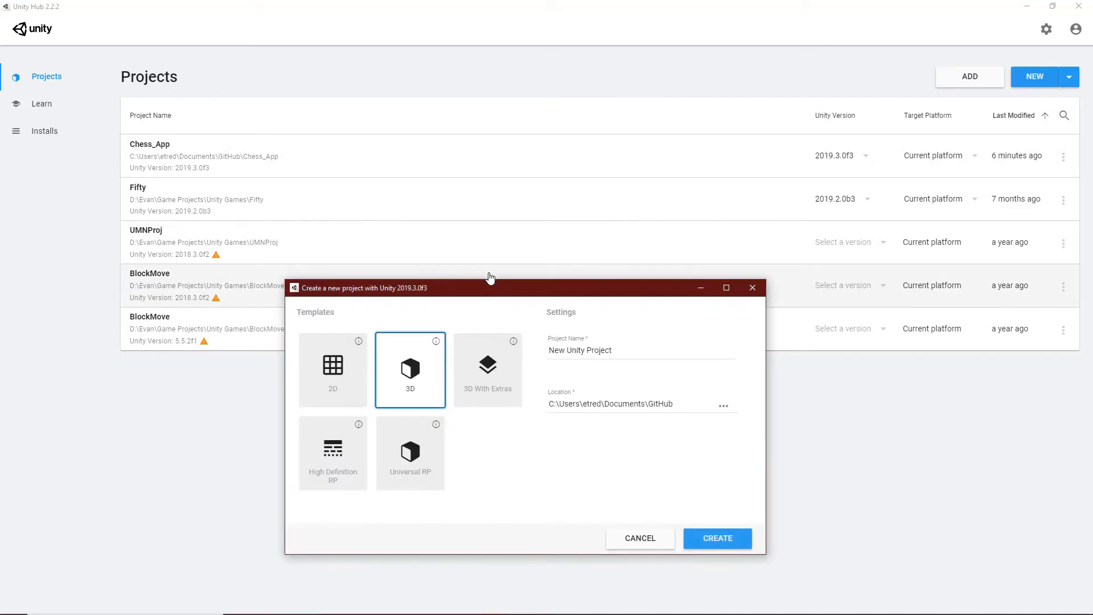
pyautogui.moveTo(490, 280); pyautogui.dragTo(493, 118)
pyautogui.click(349, 195)
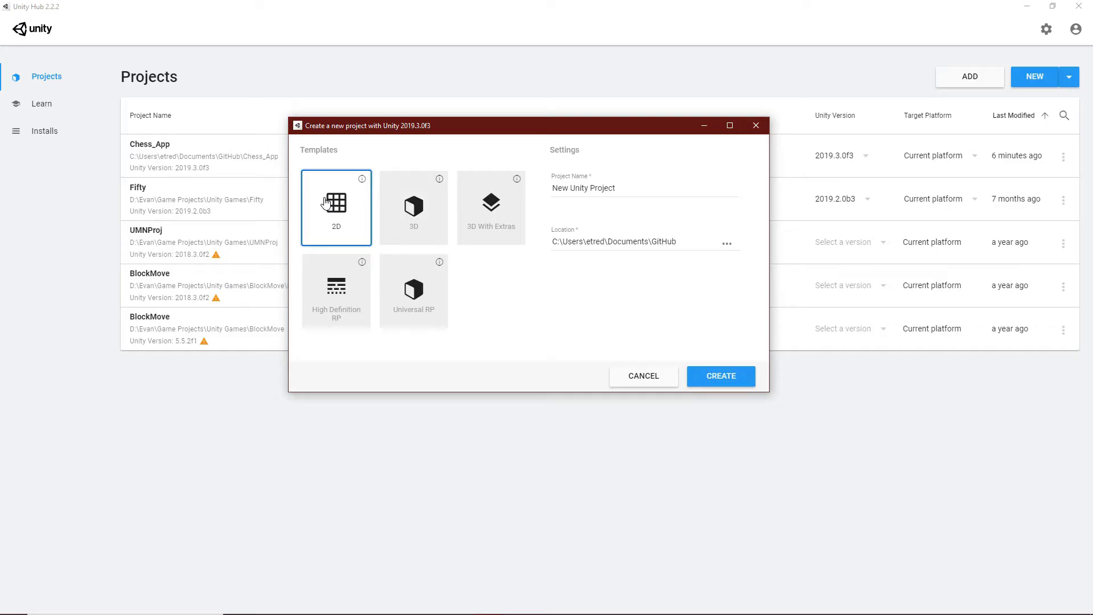
pyautogui.tripleClick(616, 187)
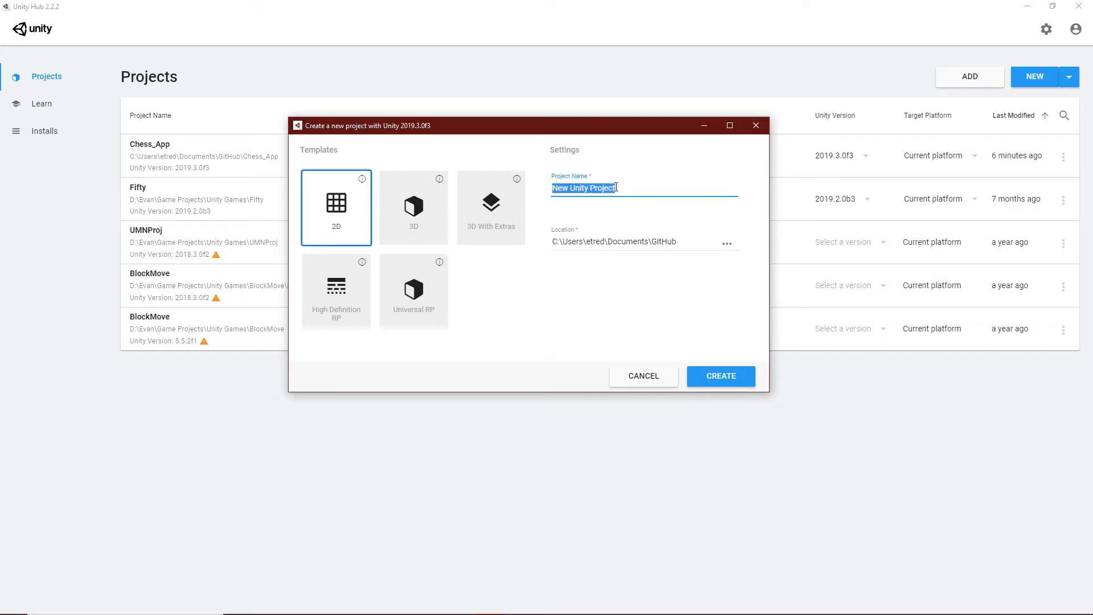
pyautogui.write('Chess_App_Dev')
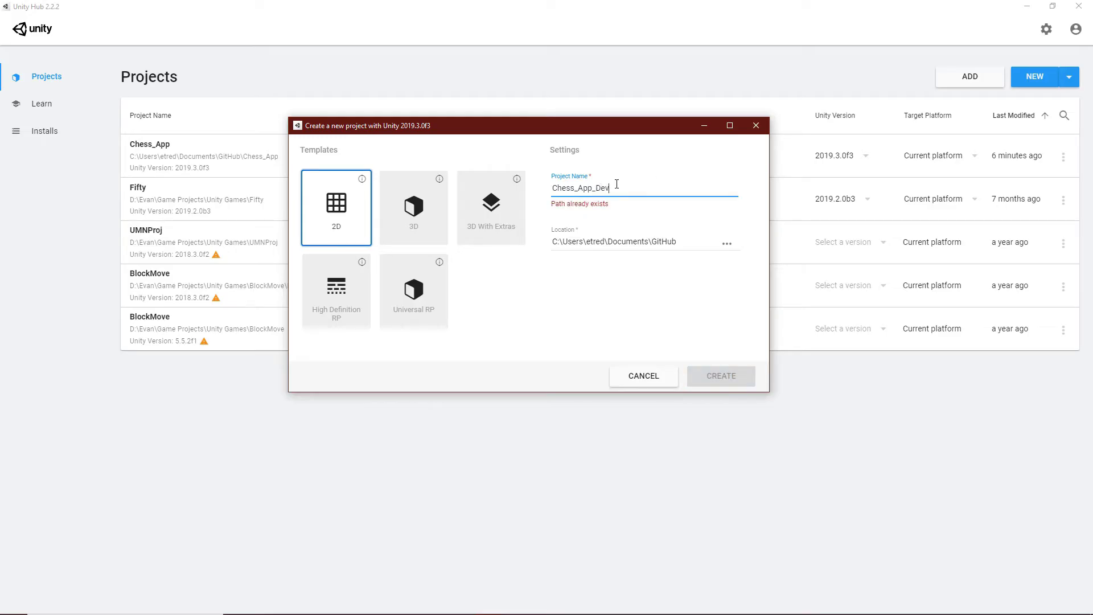
pyautogui.write('_1')
pyautogui.click(719, 378)
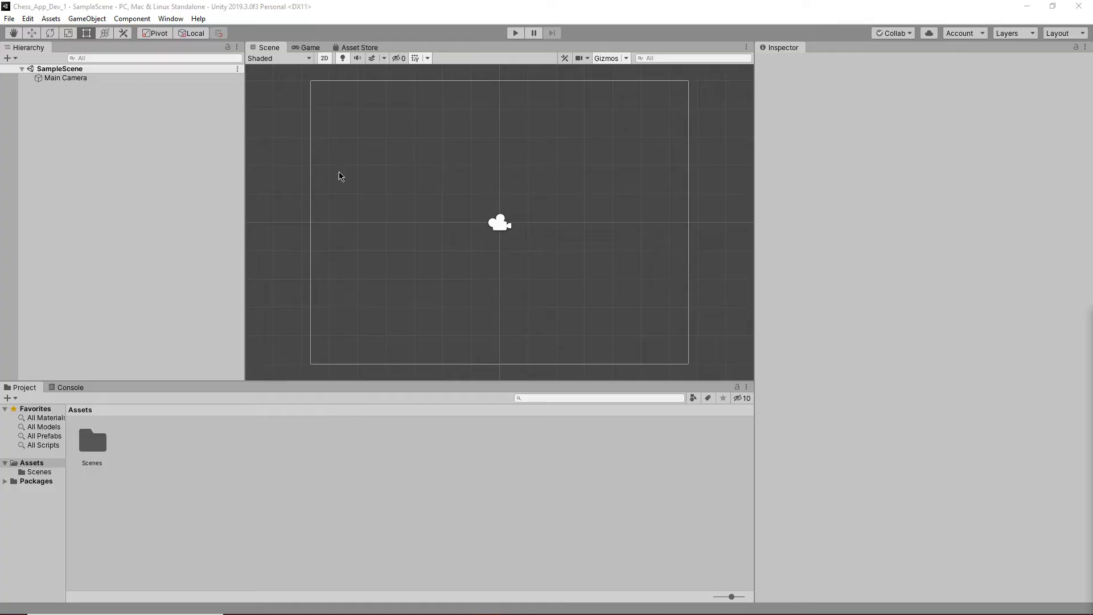
# Switch to the Game view and set its aspect ratio to 9:16.
pyautogui.click(308, 50)
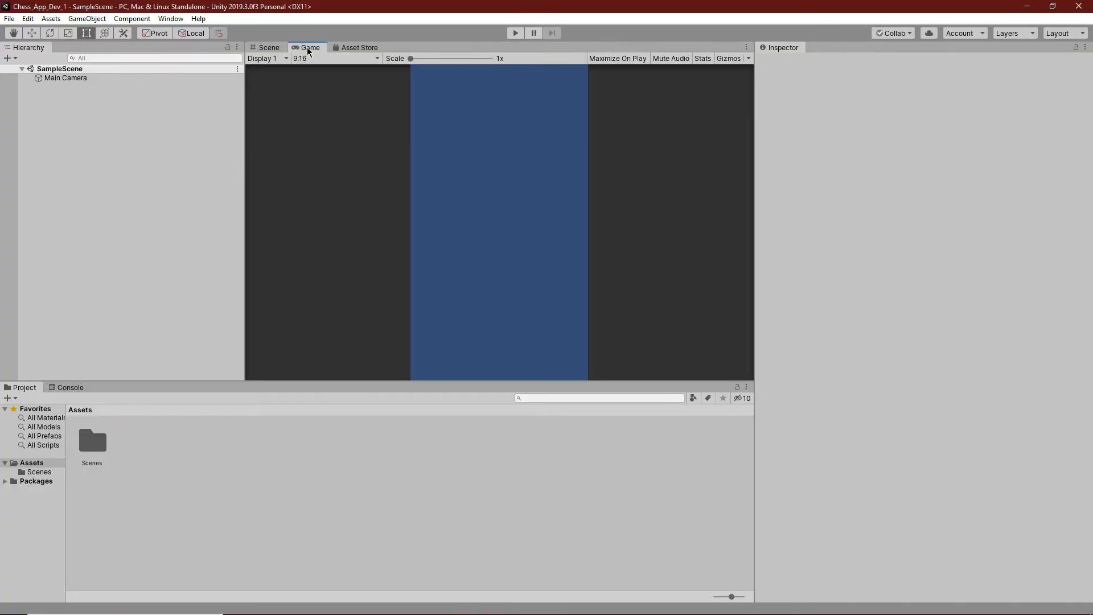
pyautogui.click(314, 60)
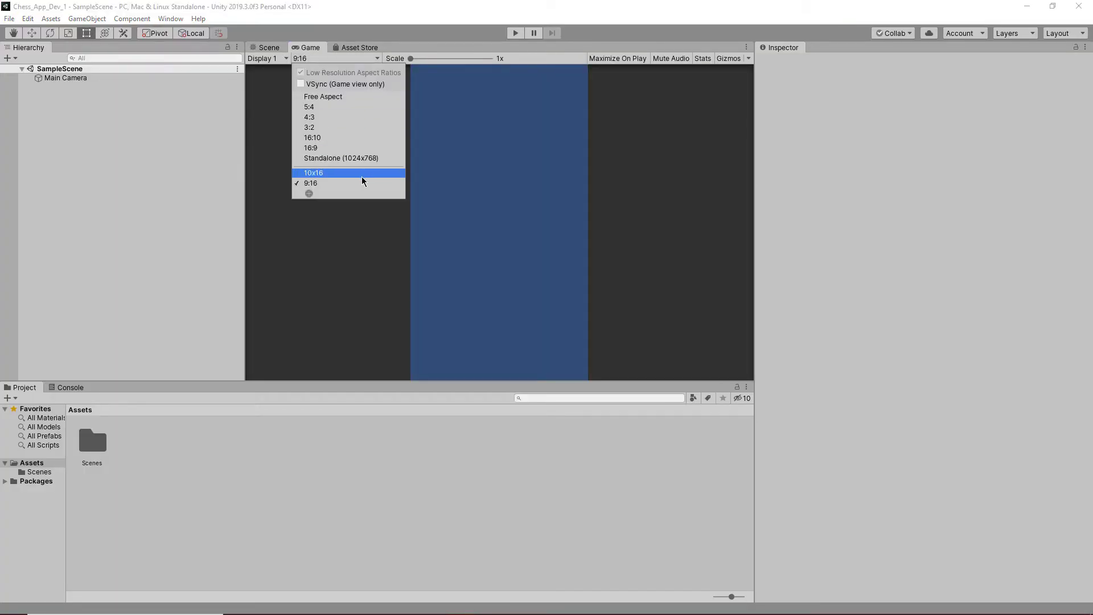
pyautogui.click(330, 185)
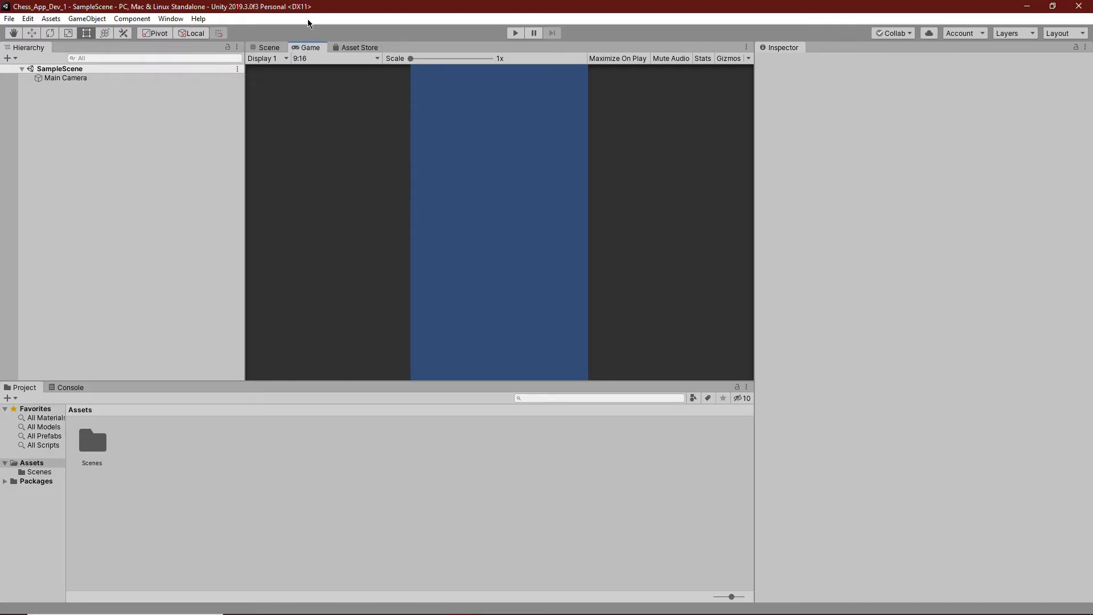
# Rename SampleScene in Assets/Scenes to Game, reload it, and return to the Assets folder.
pyautogui.click(265, 48)
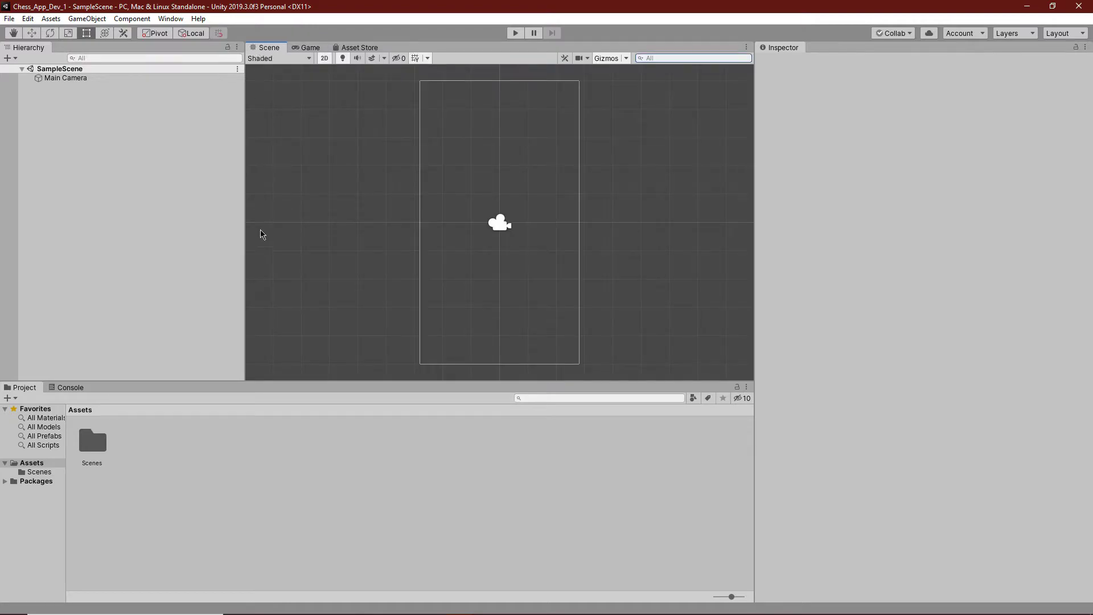
pyautogui.doubleClick(103, 450)
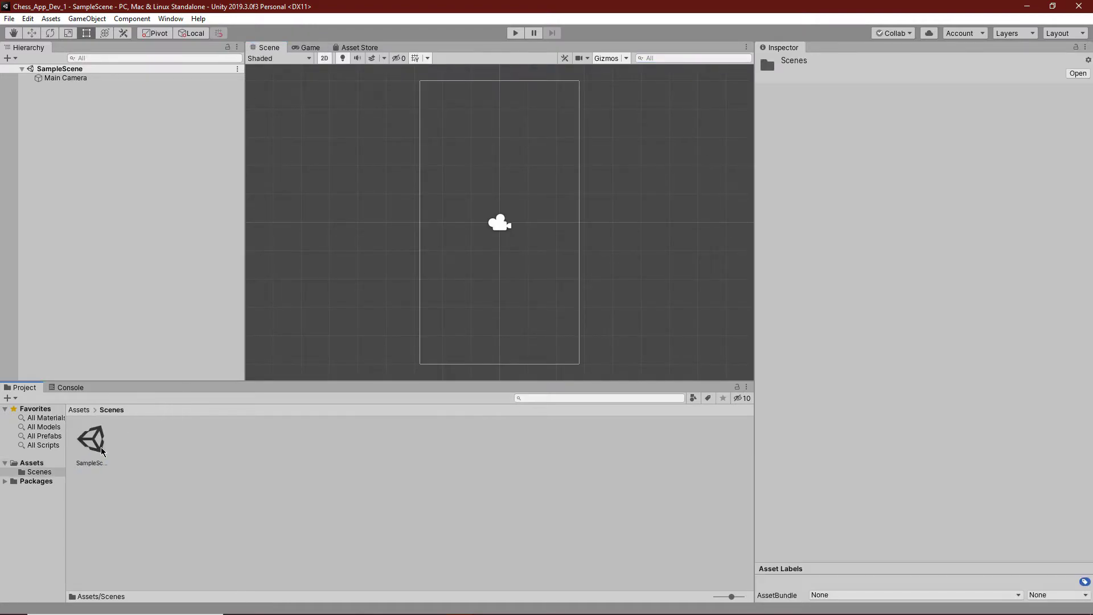
pyautogui.rightClick(102, 451)
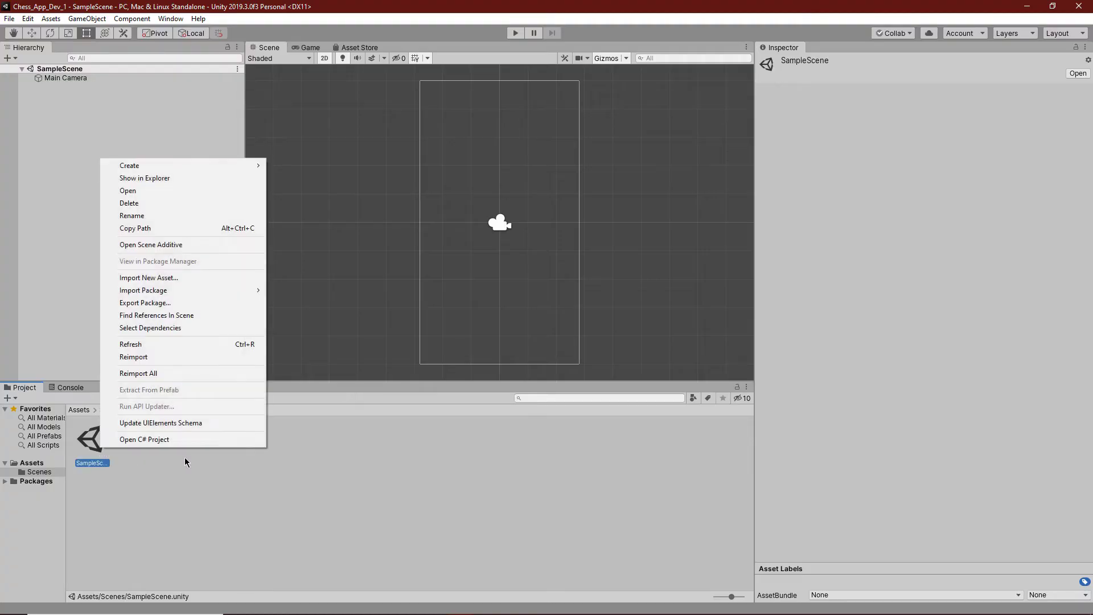
pyautogui.click(164, 218)
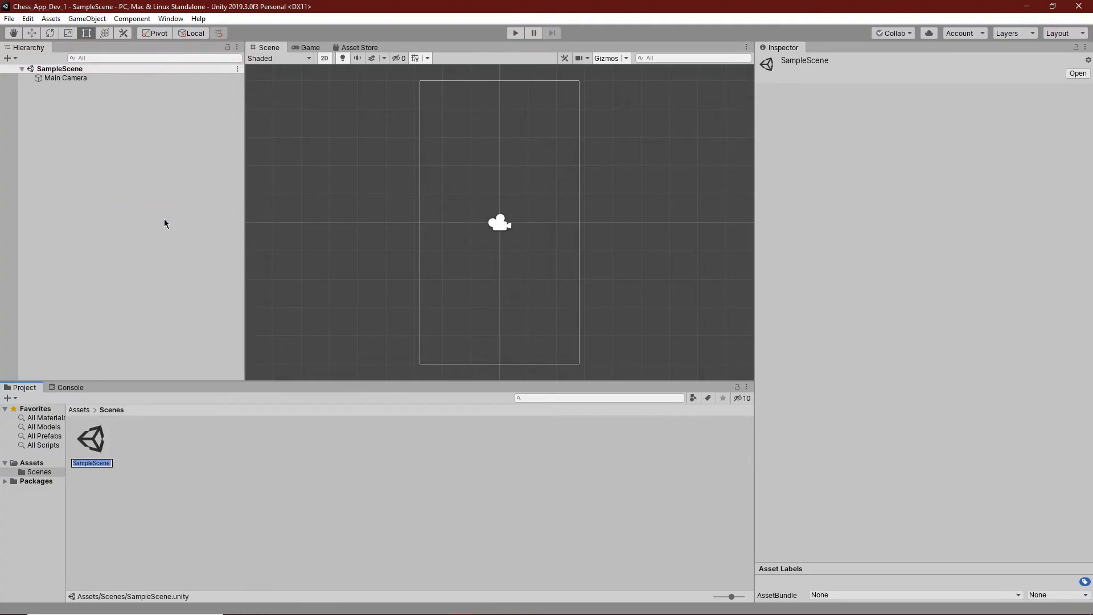
pyautogui.write('Game')
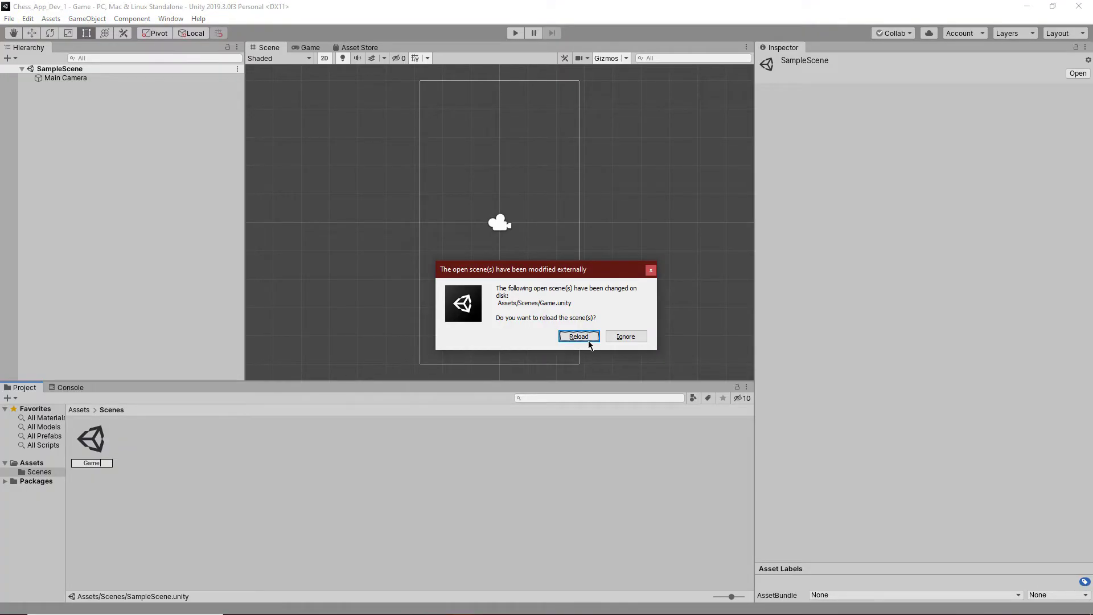
pyautogui.click(578, 336)
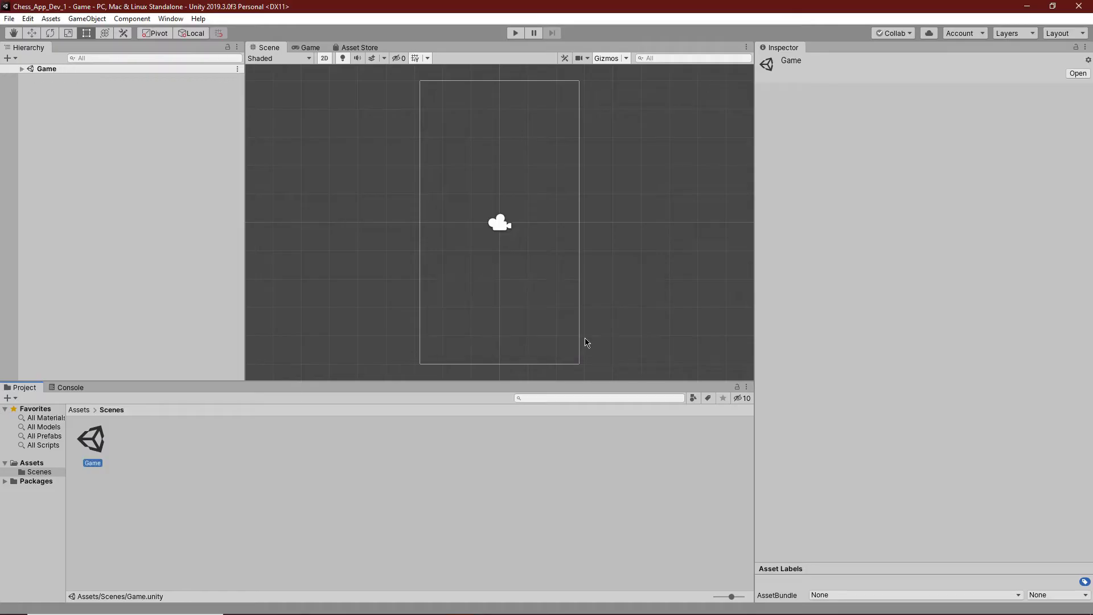
pyautogui.click(80, 411)
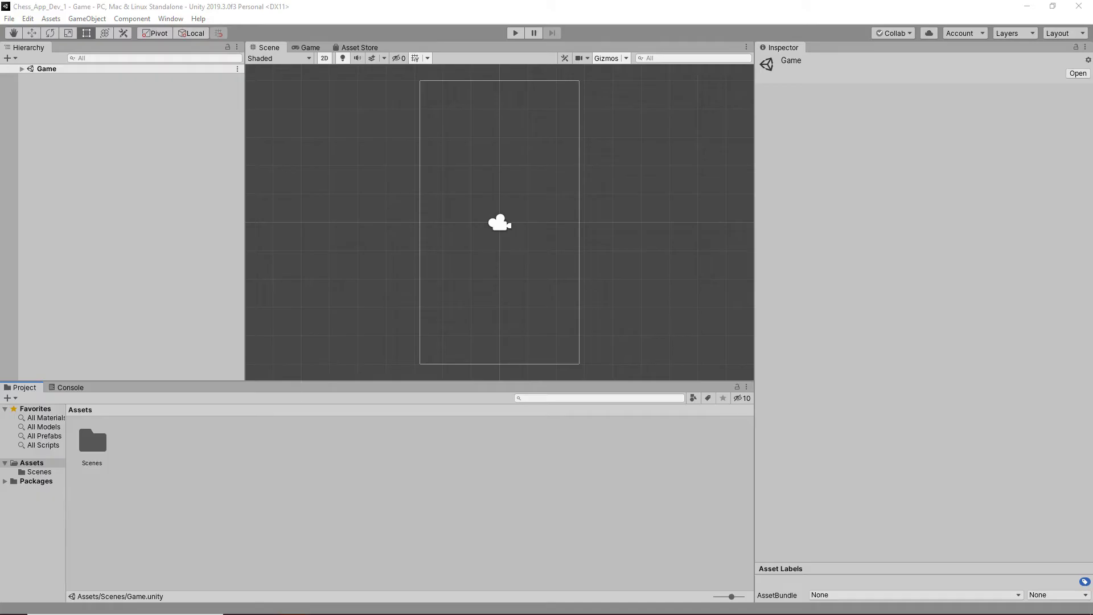
pyautogui.moveTo(1092, 43); pyautogui.dragTo(609, 52)
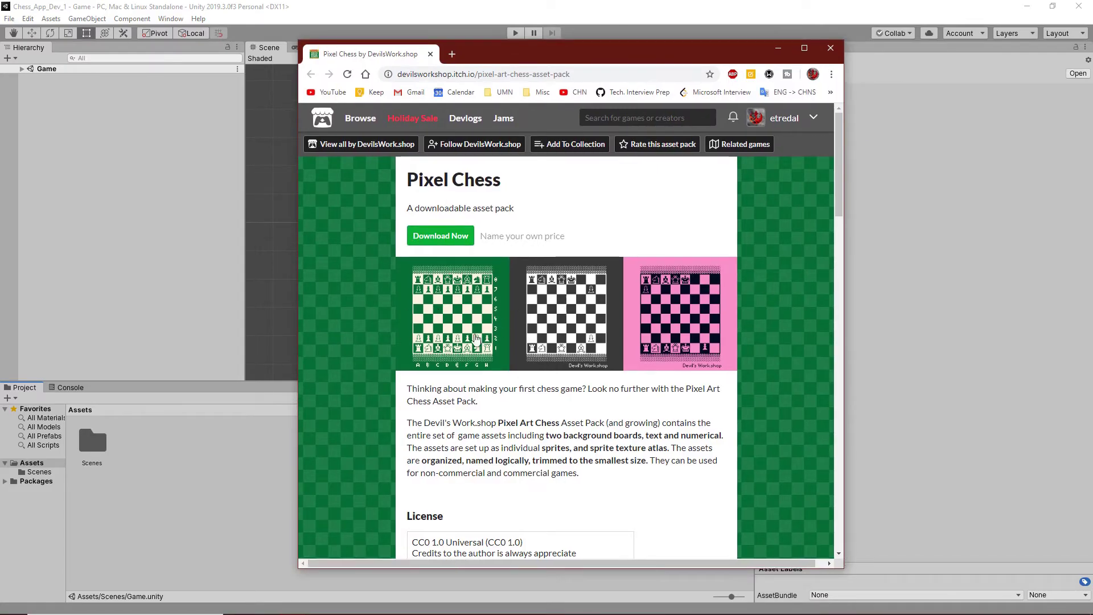
# Skip payment and download Pixel_Art_Chess_DevilsWorkshop_V03.zip, closing the purchase-help tab.
pyautogui.click(450, 240)
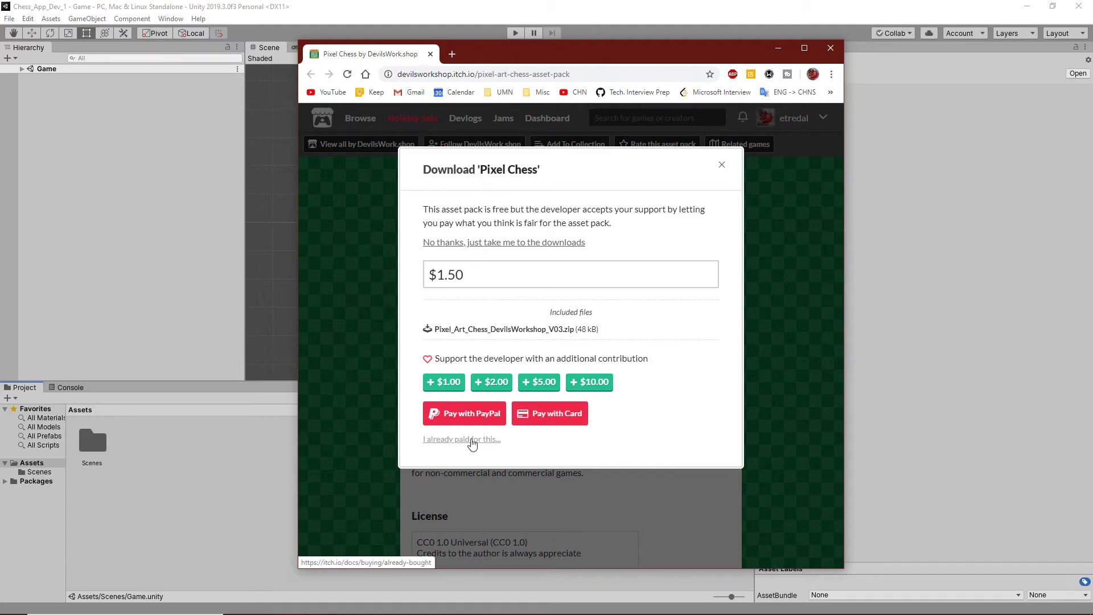
pyautogui.click(472, 440)
pyautogui.click(389, 57)
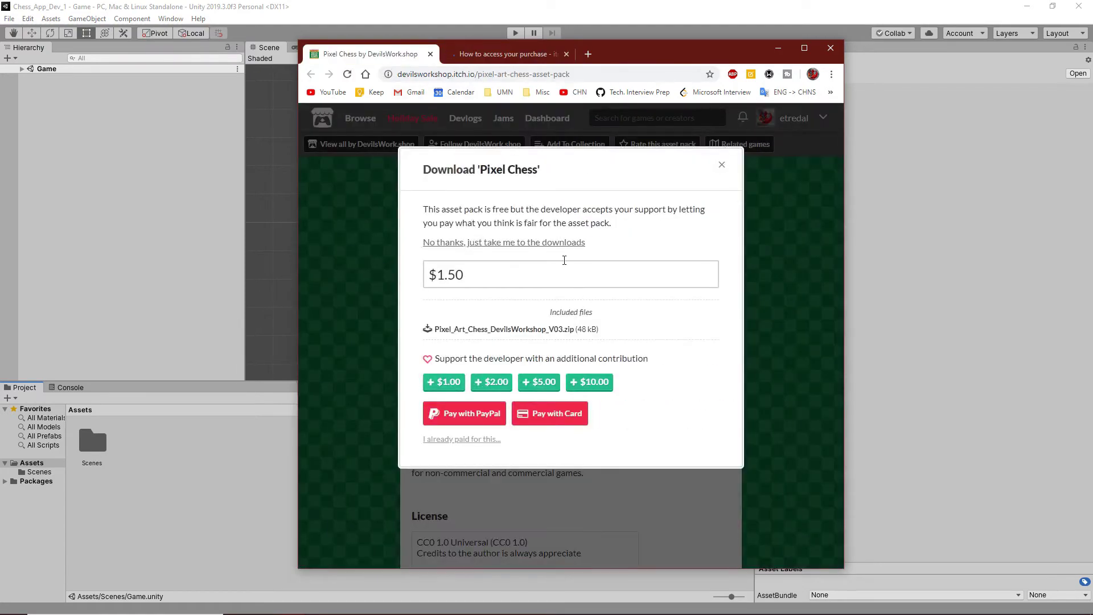
pyautogui.click(552, 244)
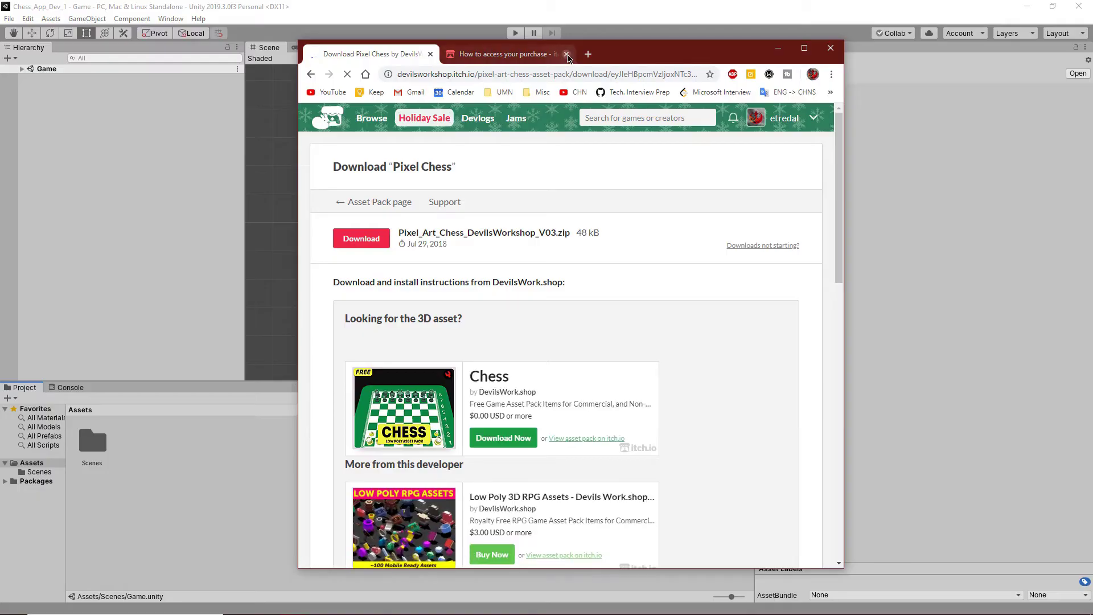
pyautogui.click(567, 55)
pyautogui.click(386, 242)
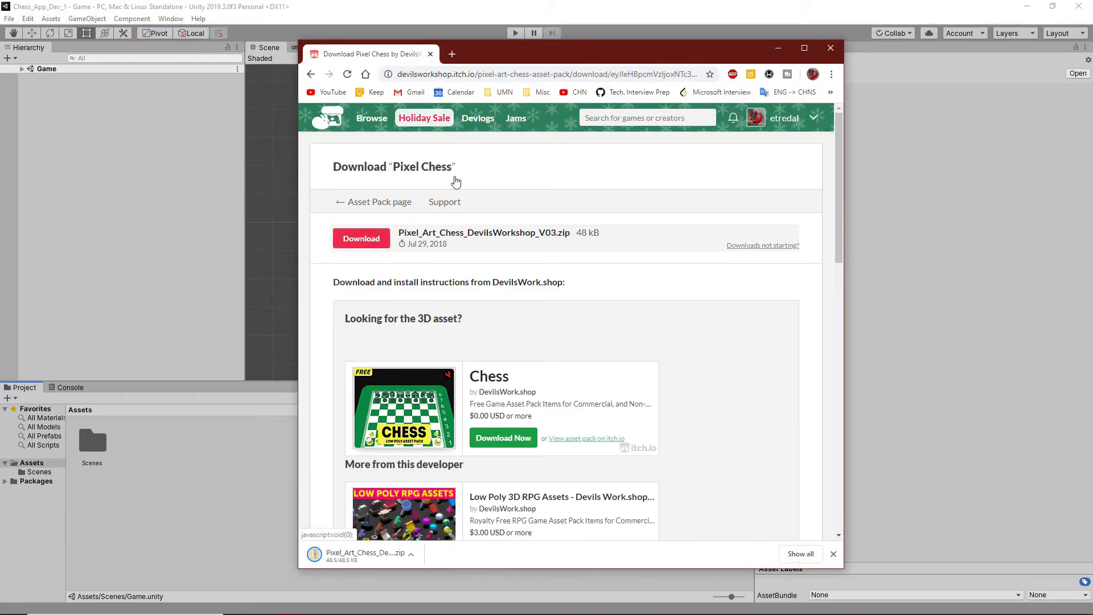
# Create a new folder named Assets in the project's Assets folder.
pyautogui.moveTo(592, 58); pyautogui.dragTo(738, 59)
pyautogui.rightClick(195, 467)
pyautogui.moveTo(283, 186)
pyautogui.click(476, 165)
pyautogui.write('Asset')
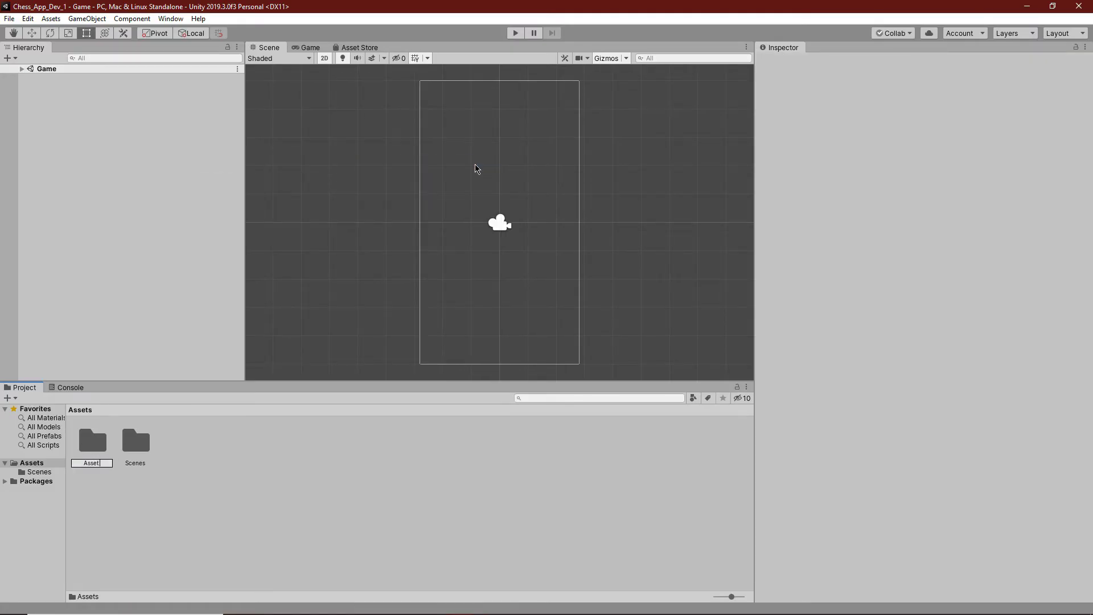
pyautogui.write('s')
pyautogui.press('Return')
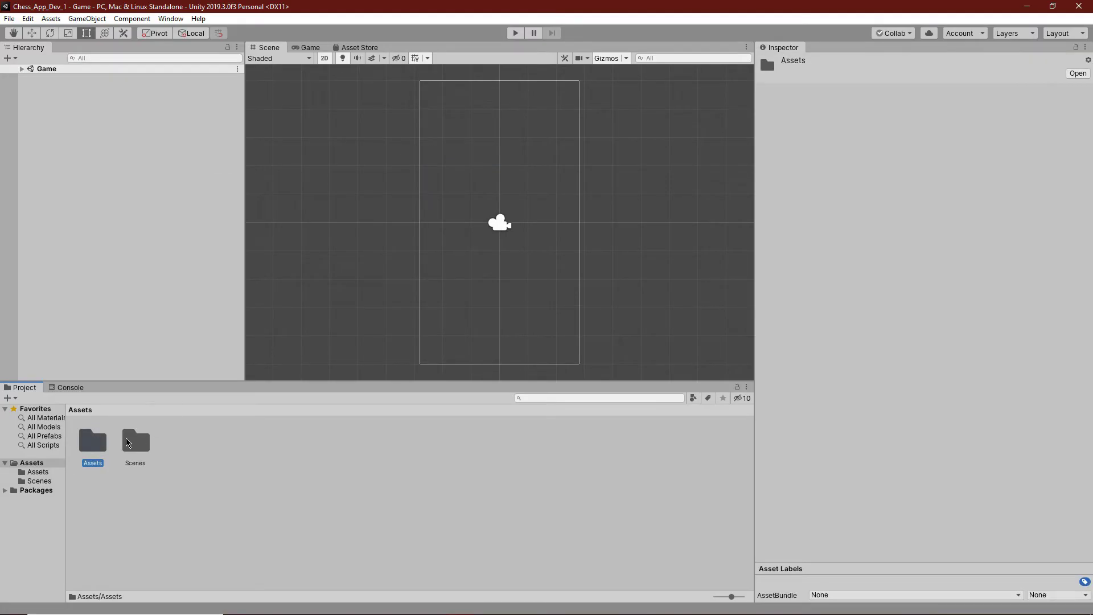
# Inside the new Assets subfolder, create a folder named Sprites.
pyautogui.doubleClick(92, 442)
pyautogui.rightClick(120, 450)
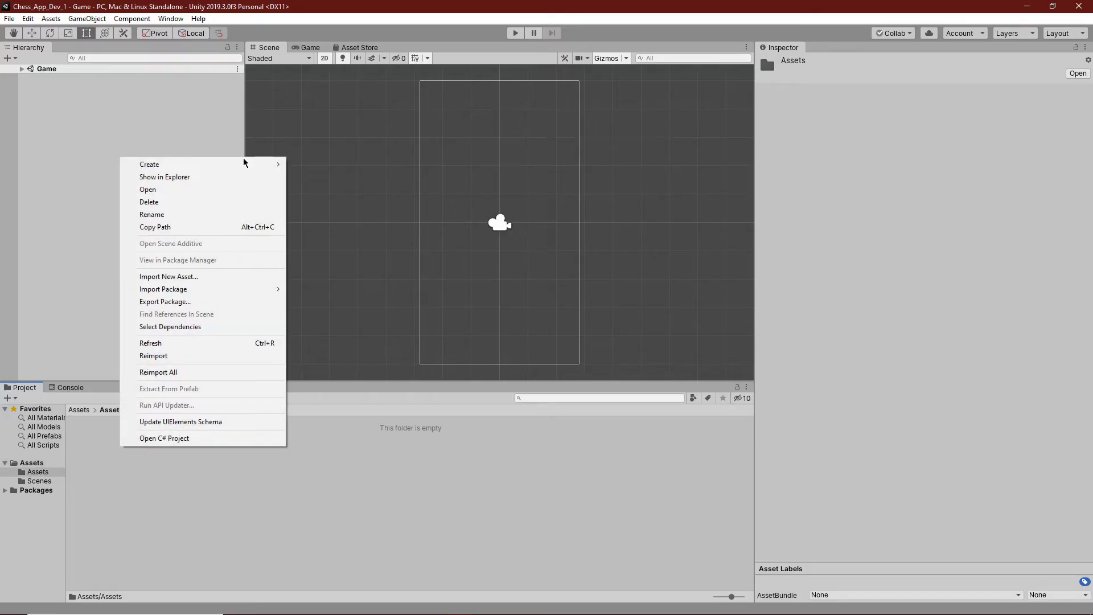
pyautogui.moveTo(244, 164)
pyautogui.click(307, 163)
pyautogui.write('Sprites')
pyautogui.press('Return')
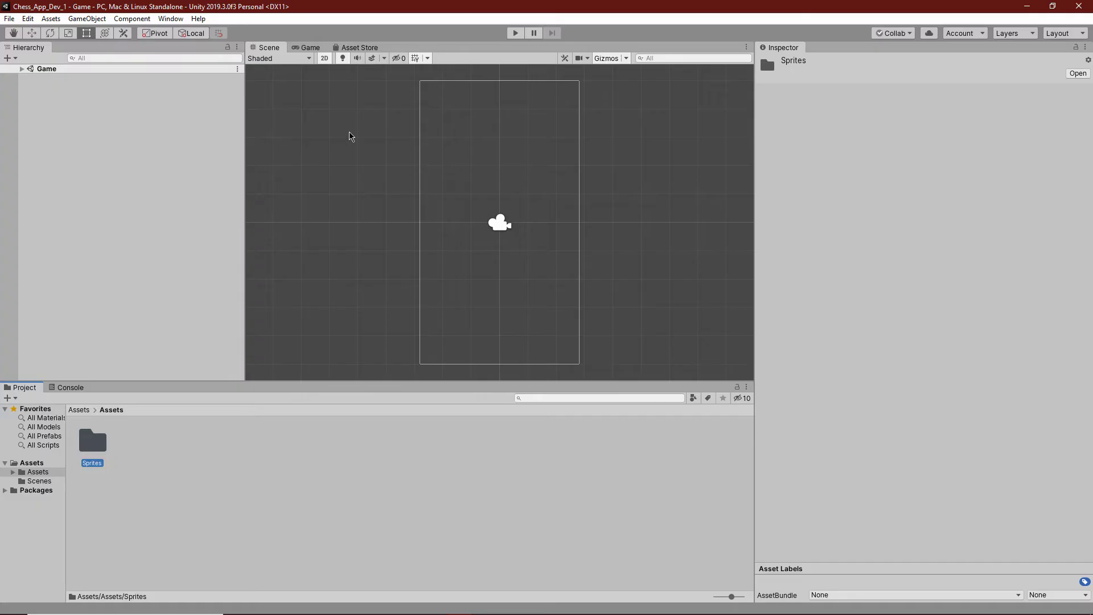
# Open the downloaded Pixel Chess zip from Chrome.
pyautogui.moveTo(485, 611)
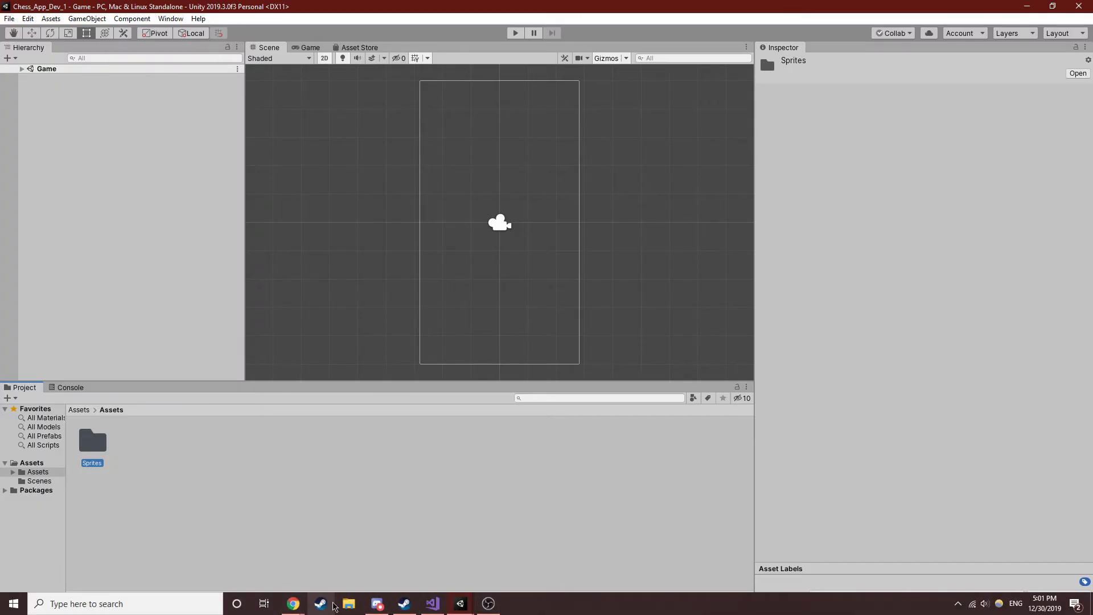
pyautogui.click(301, 604)
pyautogui.click(326, 555)
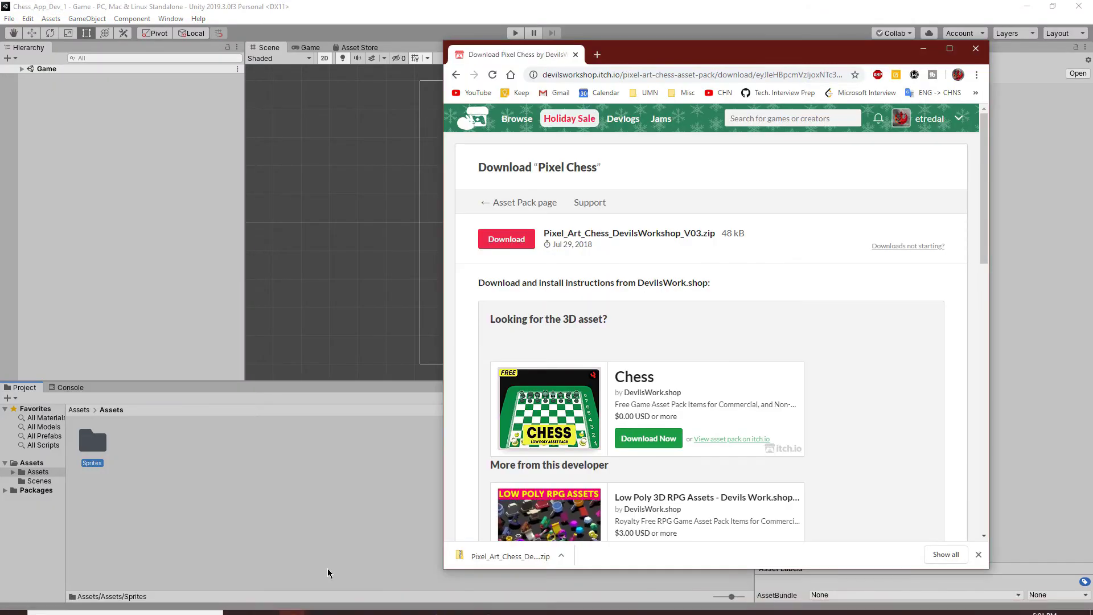
pyautogui.click(513, 558)
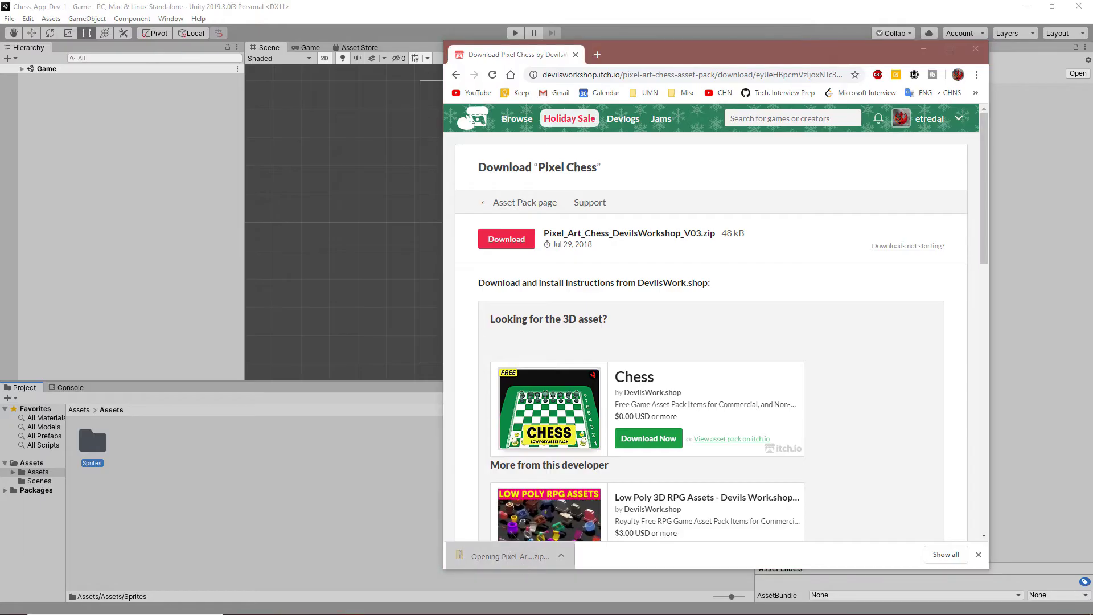
# Open Pixel_Art_Chess_DevilsWorkshop_V03/chess_green in the zip and select all 18 PNG sprites.
pyautogui.moveTo(806, 121); pyautogui.dragTo(774, 100)
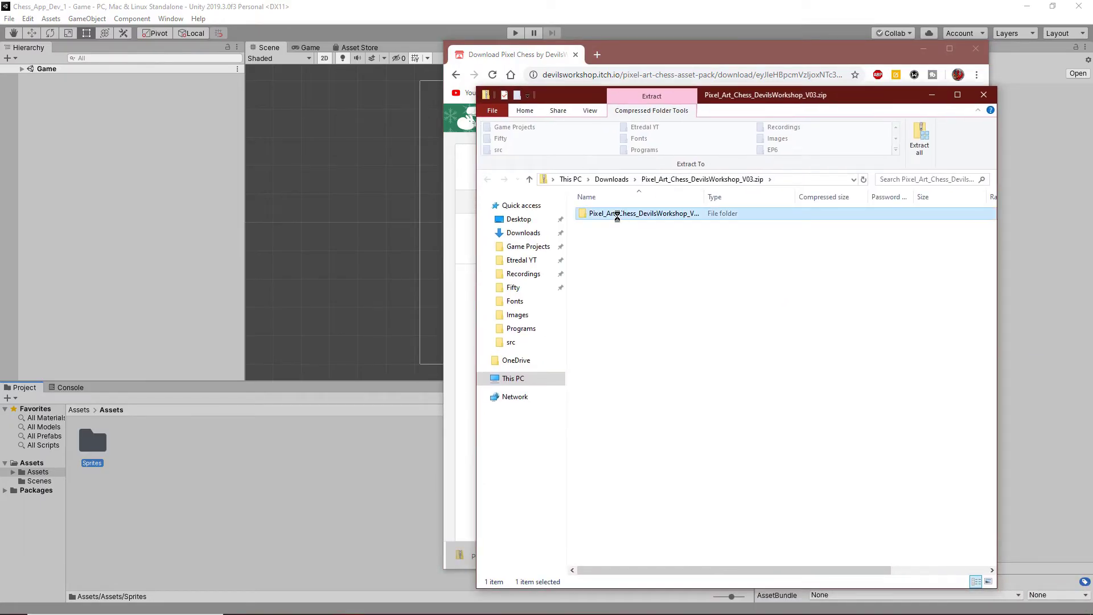
pyautogui.doubleClick(616, 214)
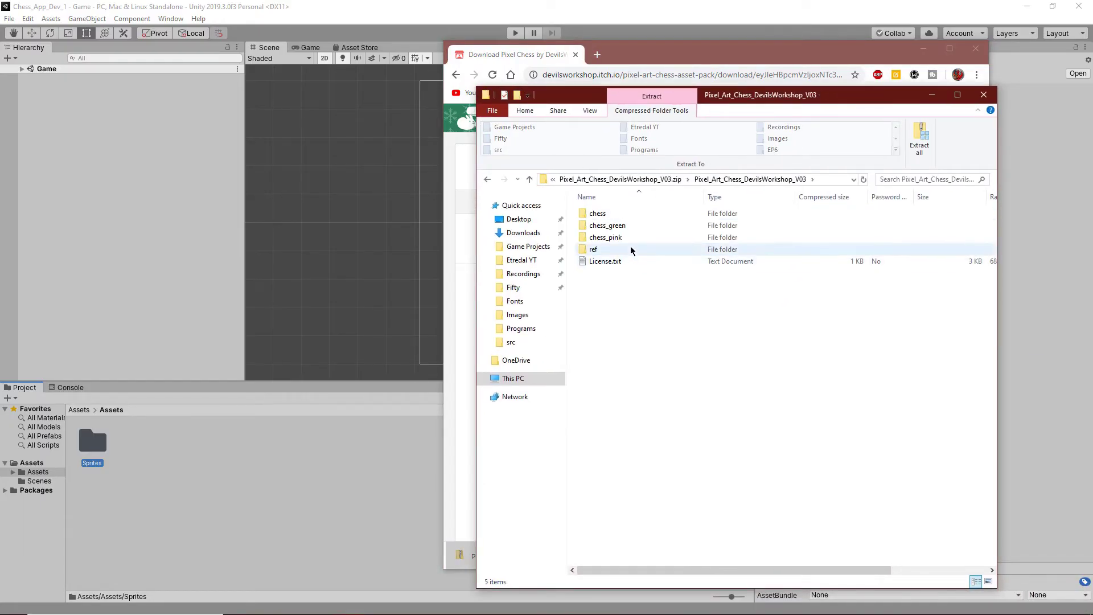
pyautogui.click(630, 217)
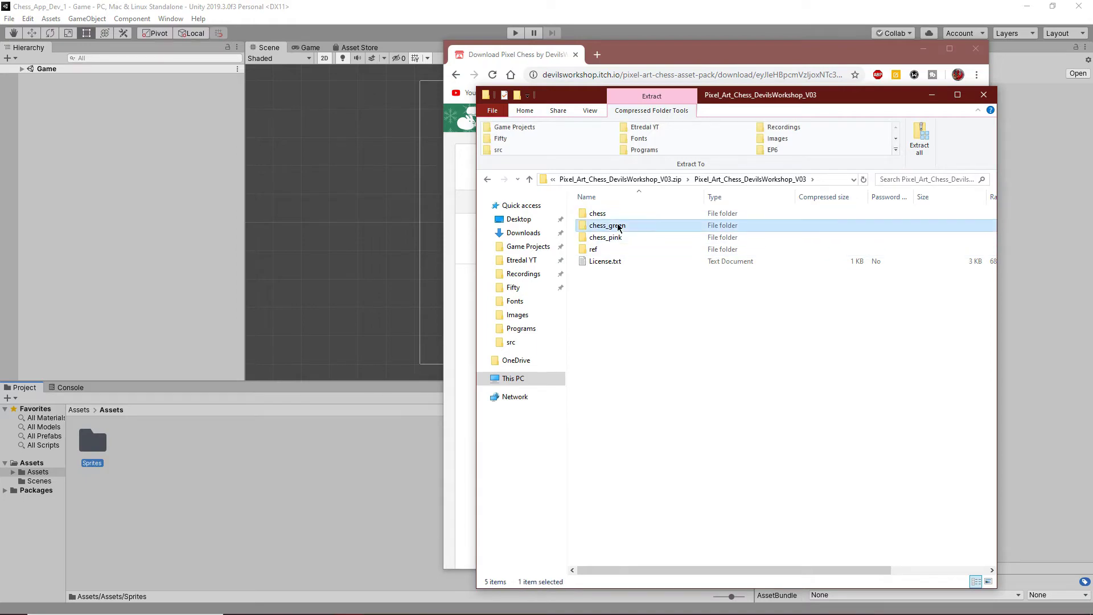
pyautogui.doubleClick(616, 226)
pyautogui.moveTo(605, 484); pyautogui.dragTo(232, 415)
# Open Unity's Sprites folder and try dragging the selected PNGs into it.
pyautogui.moveTo(123, 444); pyautogui.dragTo(108, 447)
pyautogui.doubleClick(92, 442)
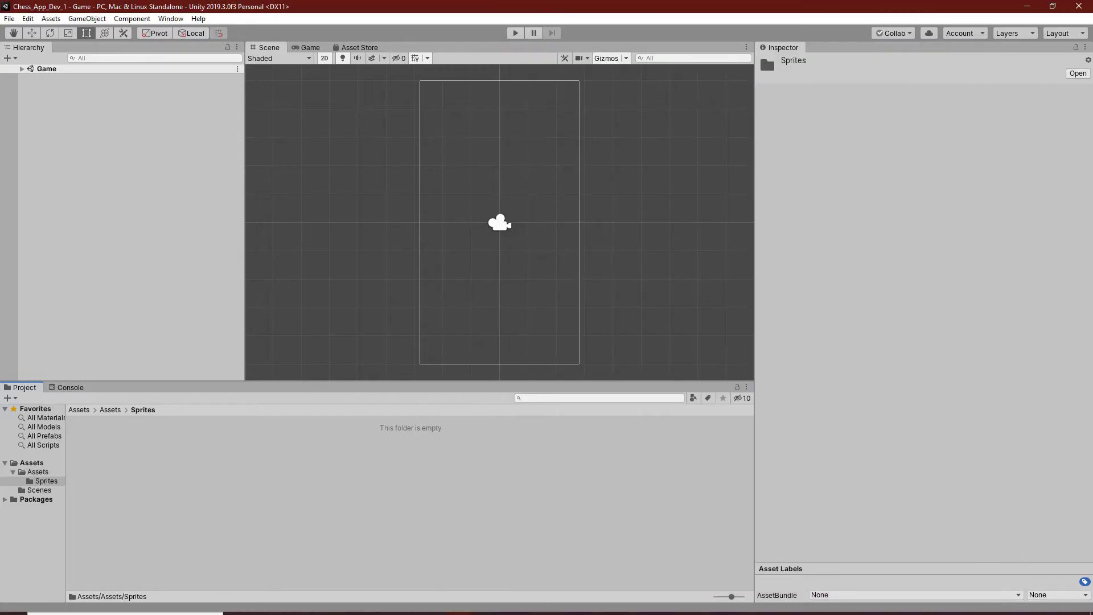
pyautogui.click(353, 609)
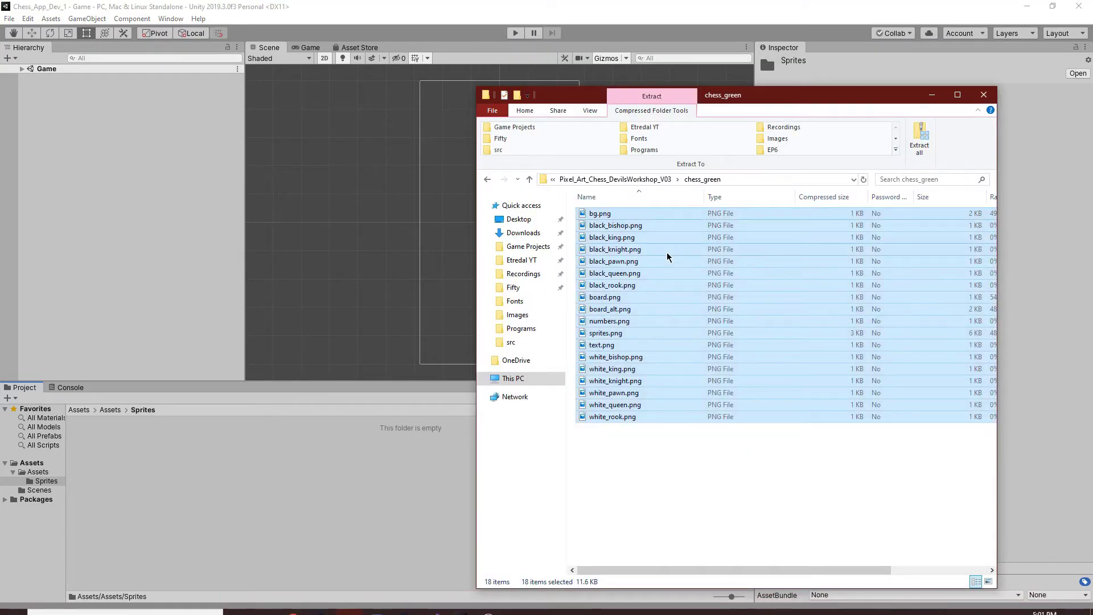
pyautogui.moveTo(665, 253); pyautogui.dragTo(218, 492)
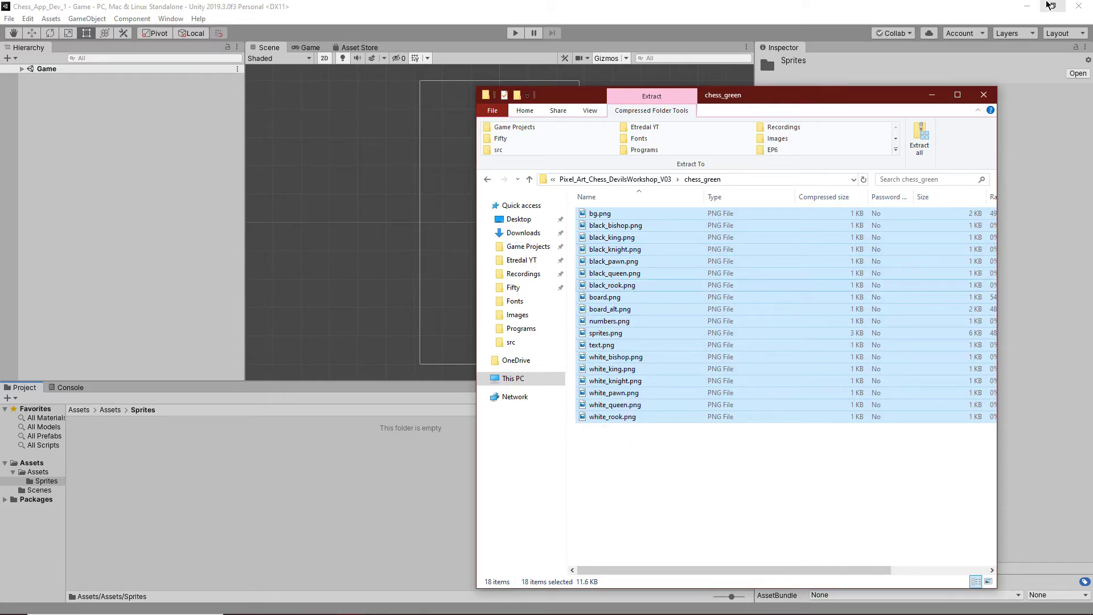
# Create a desktop folder named Art, copy the 18 PNGs into it, and open it.
pyautogui.click(1026, 5)
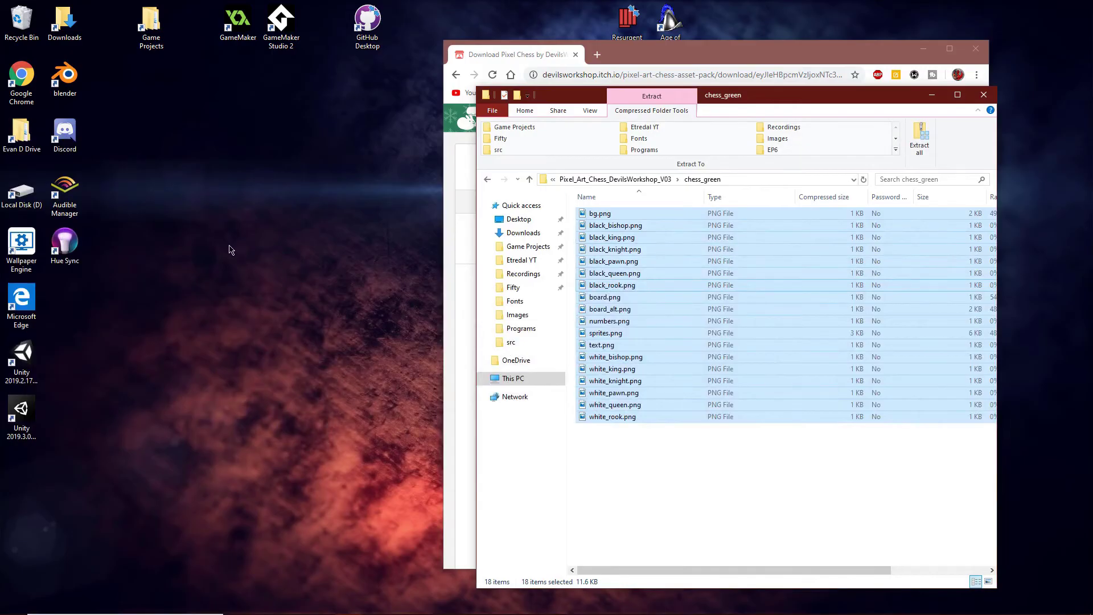
pyautogui.rightClick(228, 243)
pyautogui.moveTo(287, 355)
pyautogui.click(391, 355)
pyautogui.write('Art')
pyautogui.press('Return')
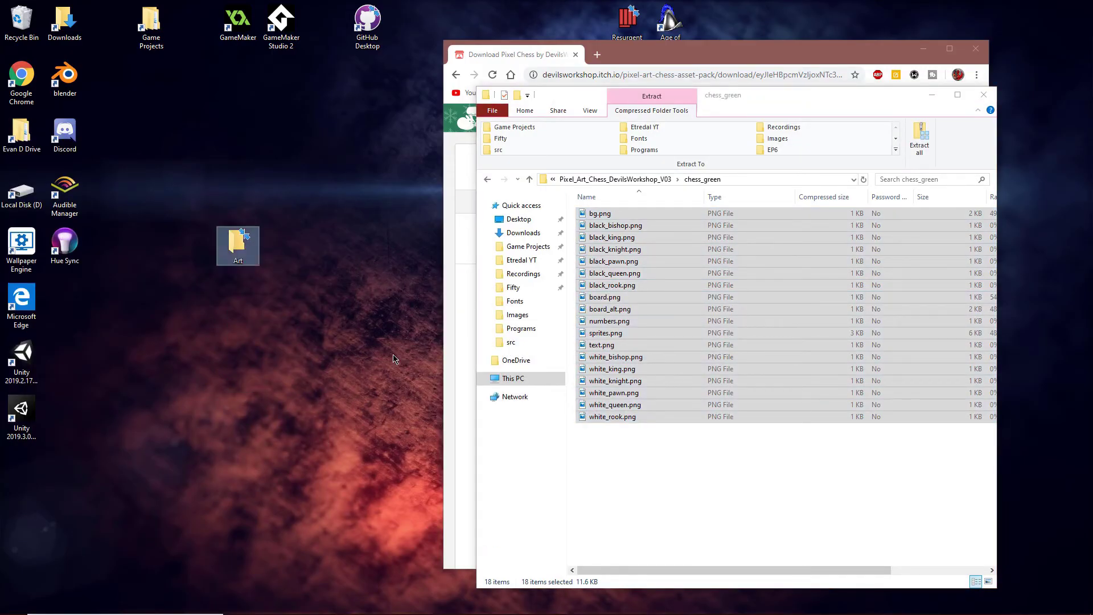
pyautogui.moveTo(612, 262); pyautogui.dragTo(245, 259)
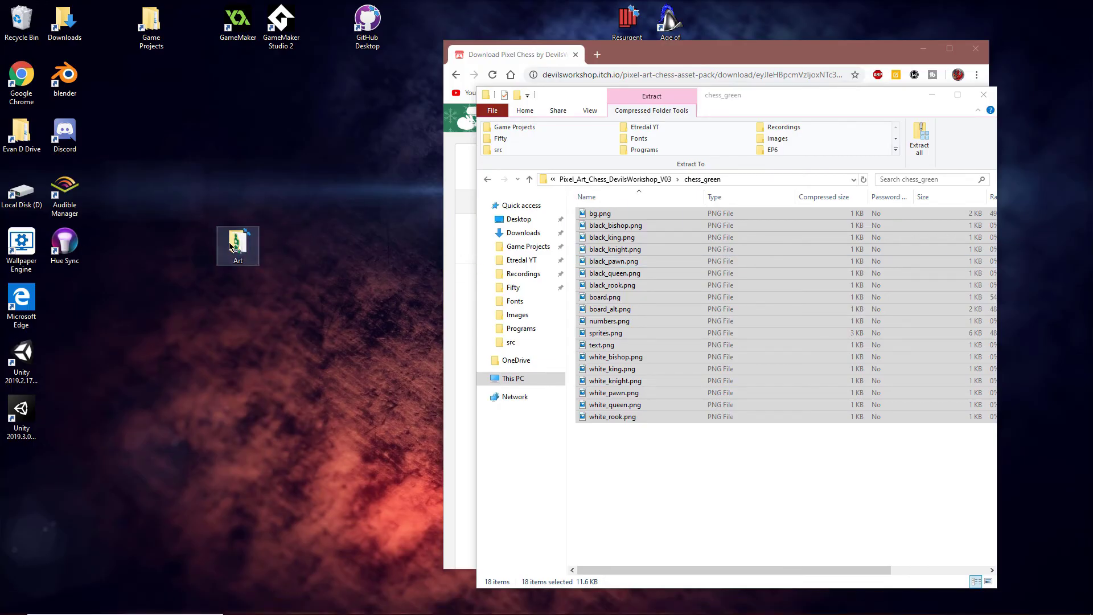
pyautogui.doubleClick(230, 246)
# Import the 18 PNGs from Art into Unity's Sprites folder and place the board sprite in the scene.
pyautogui.moveTo(463, 611)
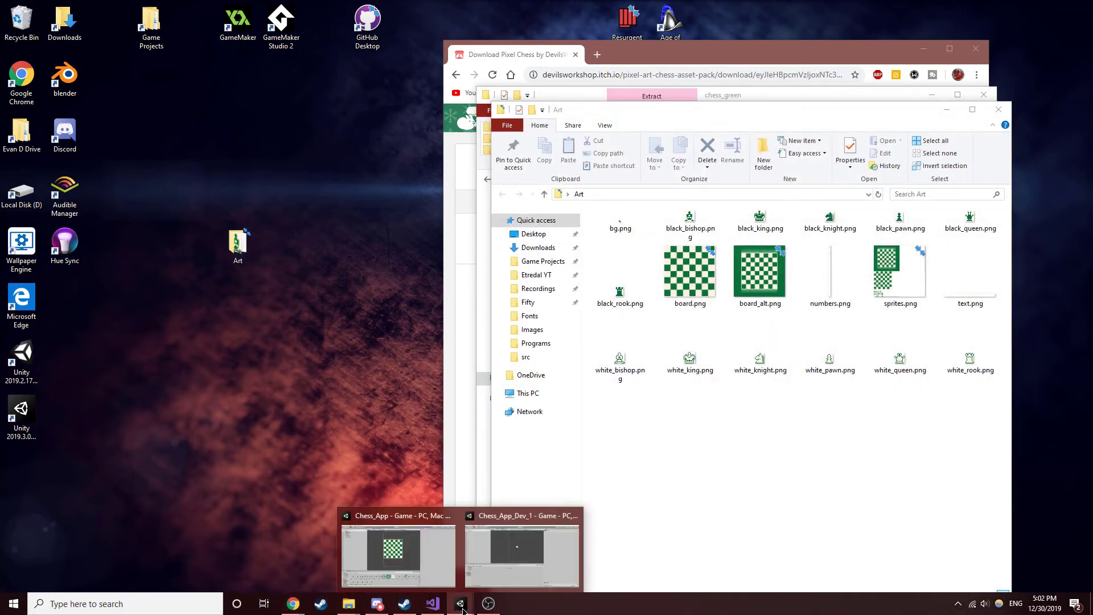
pyautogui.click(507, 558)
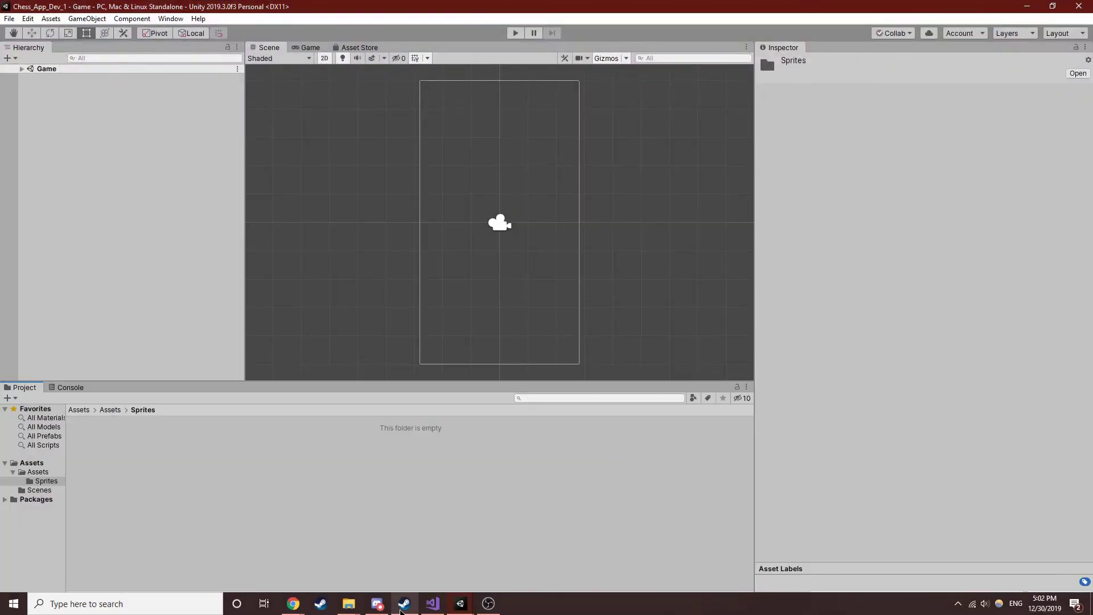
pyautogui.moveTo(349, 605)
pyautogui.click(383, 551)
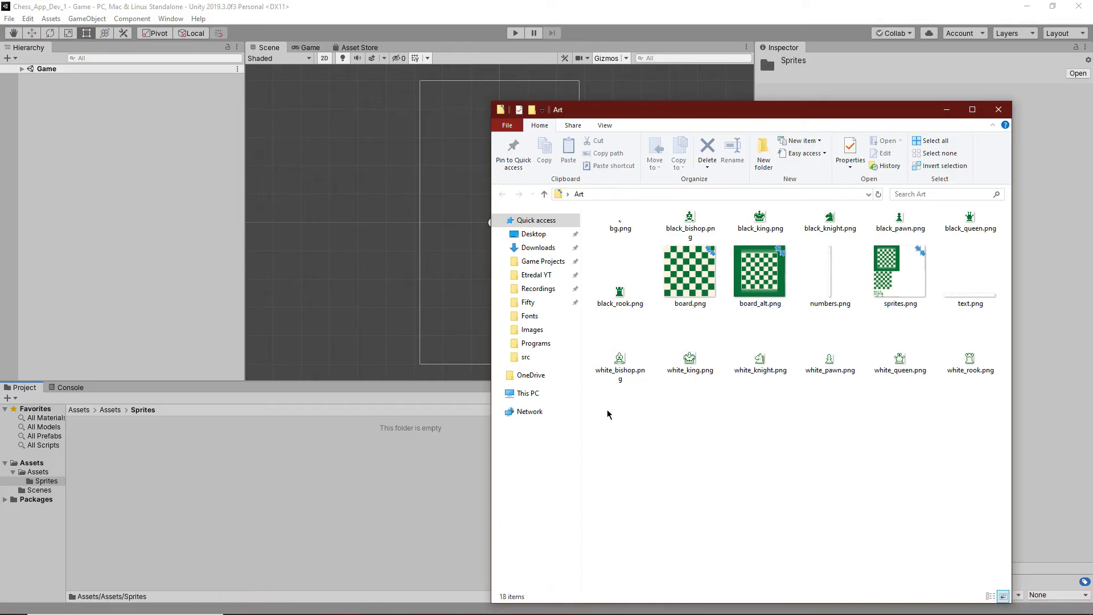
pyautogui.moveTo(609, 420); pyautogui.dragTo(1008, 207)
pyautogui.moveTo(619, 342); pyautogui.dragTo(440, 475)
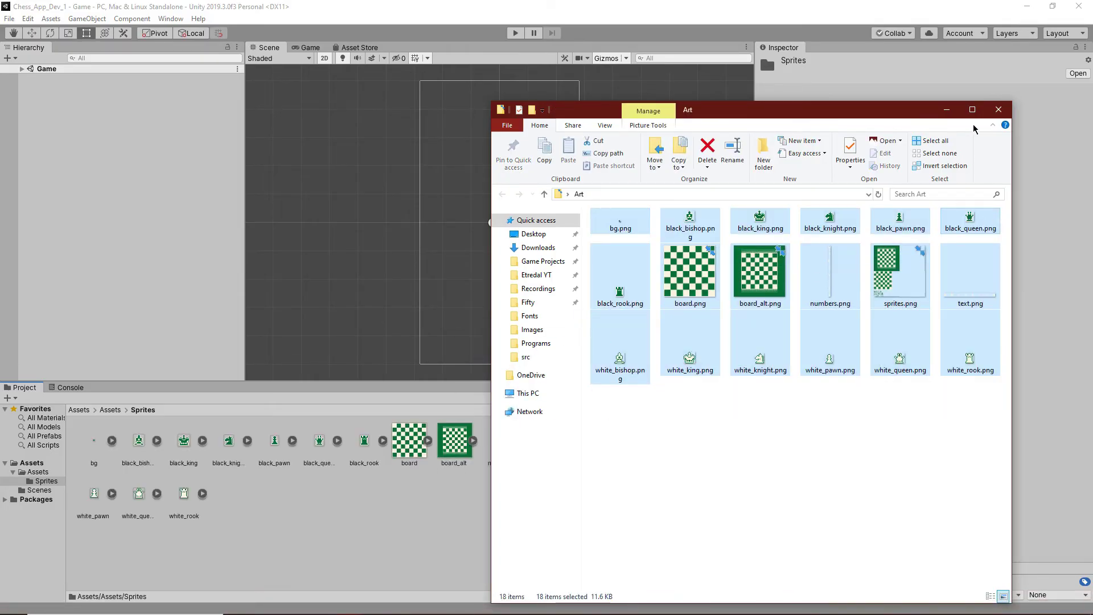
pyautogui.click(947, 109)
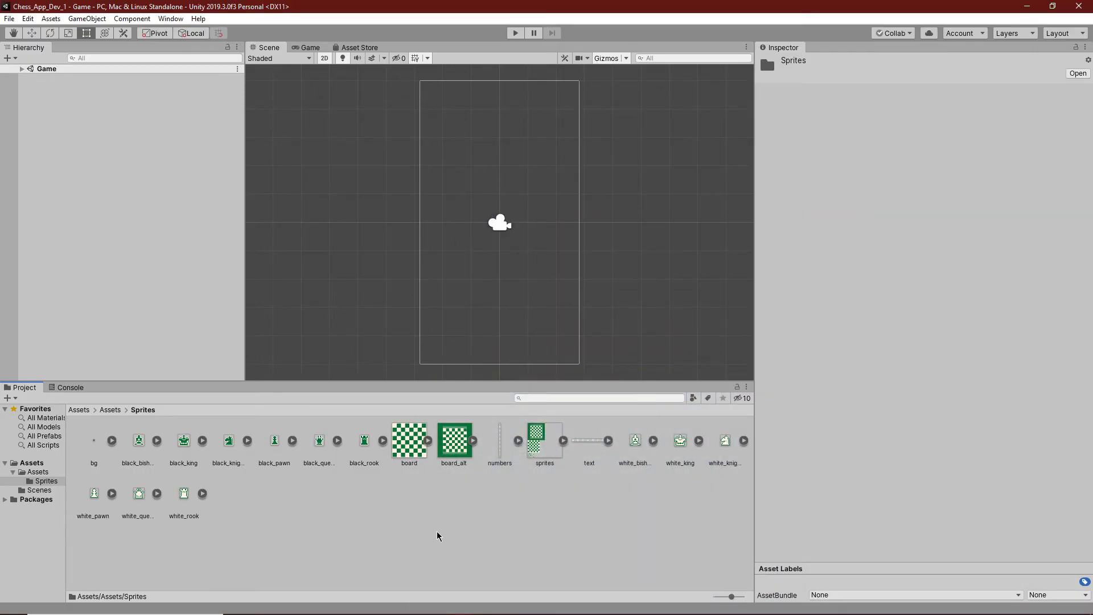
pyautogui.moveTo(408, 459); pyautogui.dragTo(502, 229)
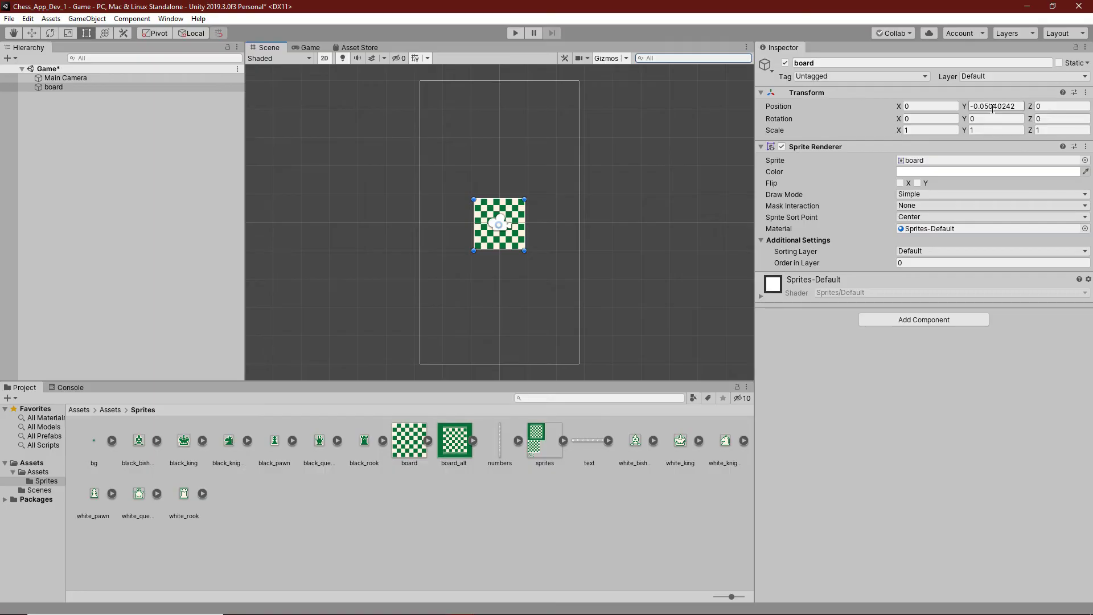
# Set the board's Position Y to 0 and Scale X and Y to 3.
pyautogui.click(992, 107)
pyautogui.write('0')
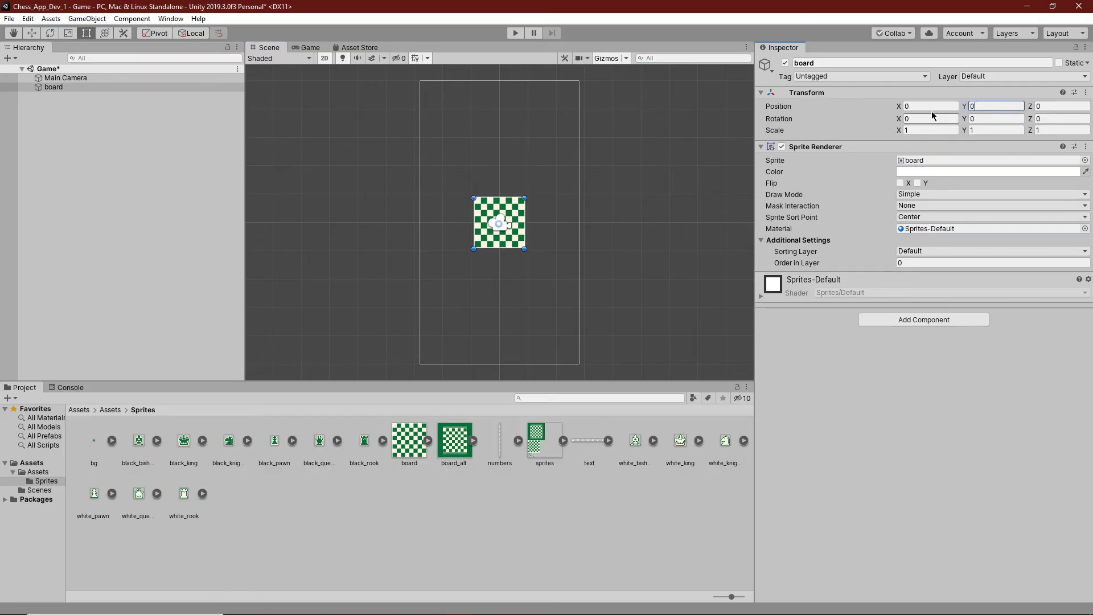
pyautogui.click(916, 130)
pyautogui.write('3')
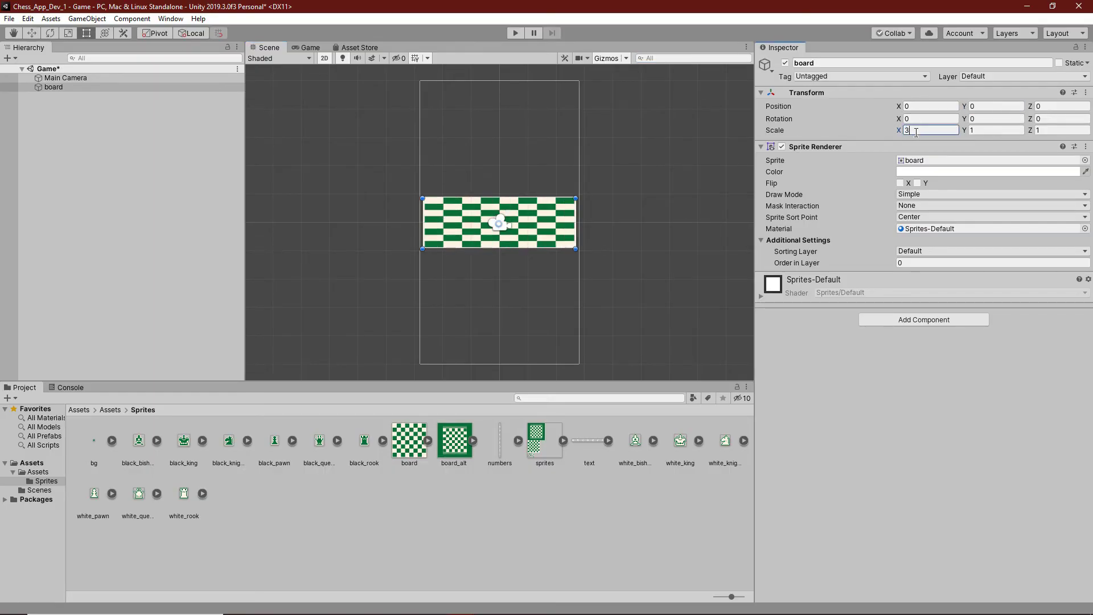
pyautogui.click(989, 130)
pyautogui.write('3')
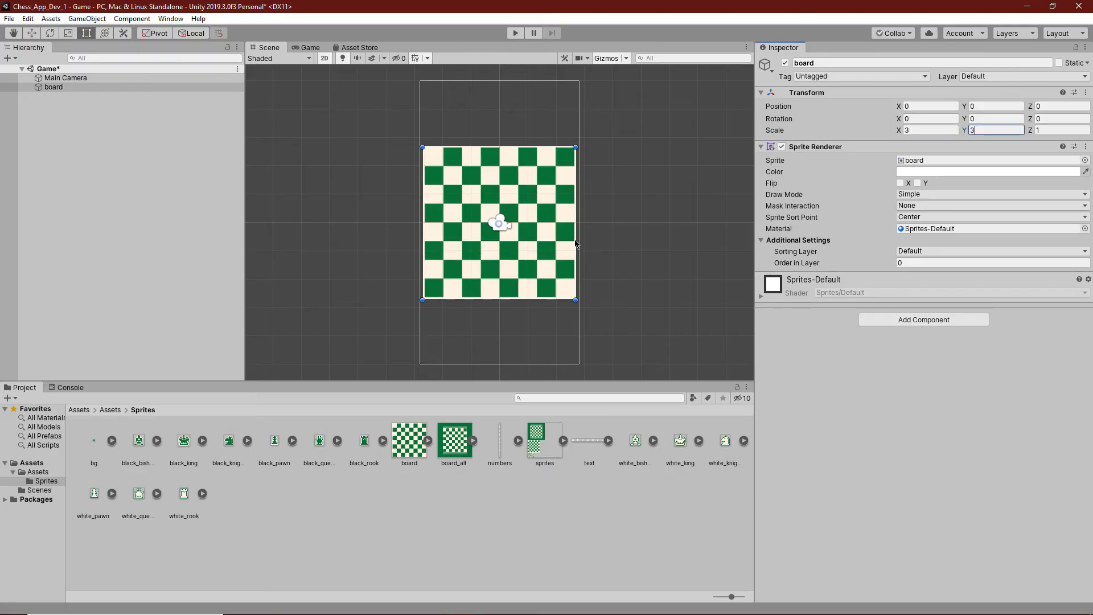
pyautogui.scroll(6, 597, 209)
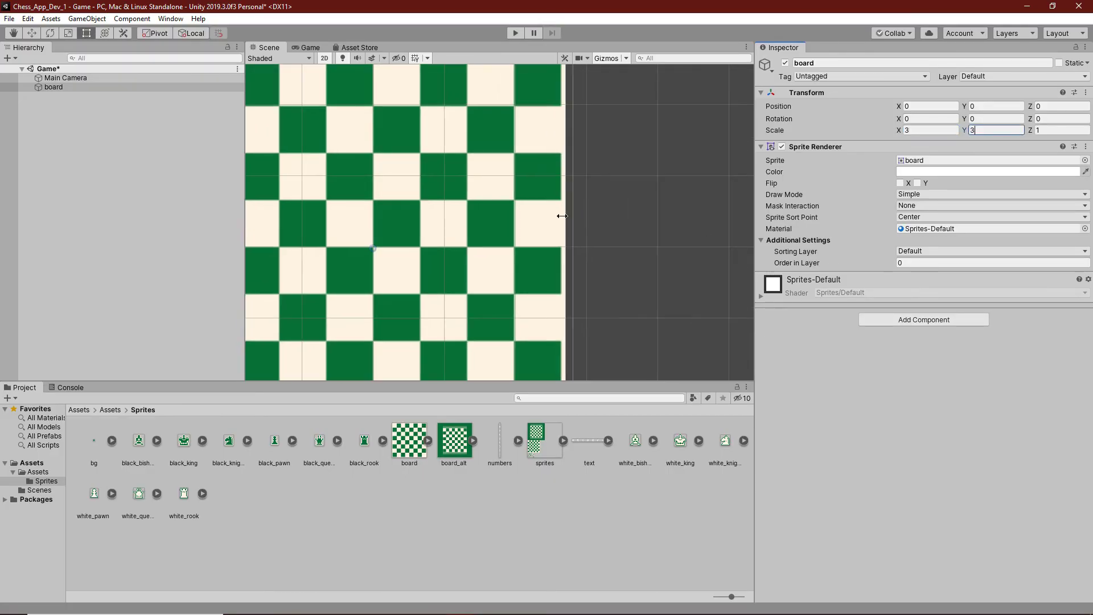
pyautogui.scroll(-7, 608, 238)
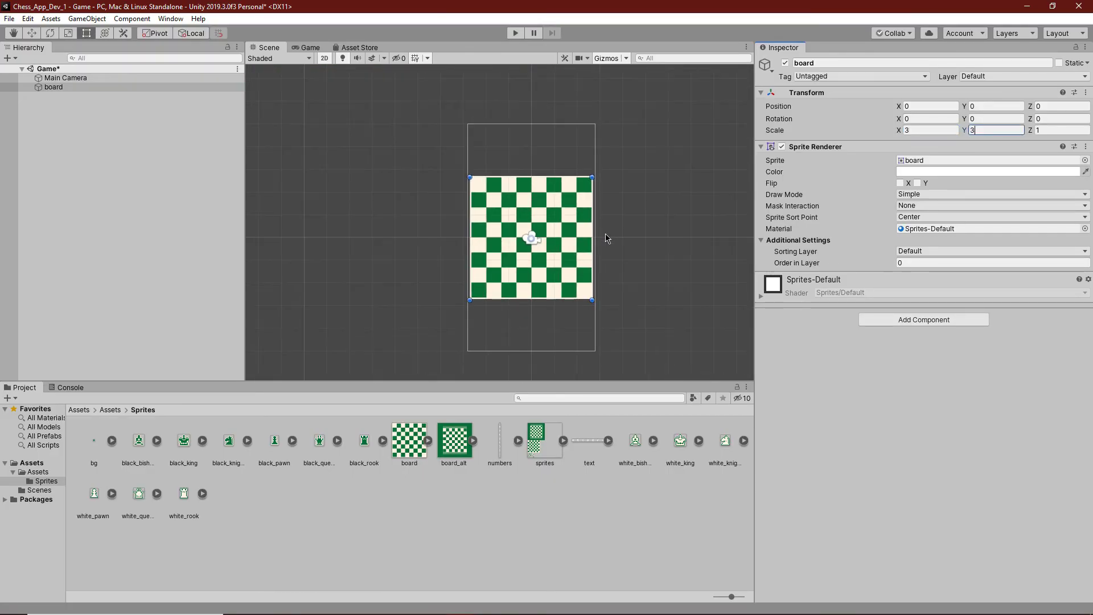
pyautogui.moveTo(418, 237)
pyautogui.mouseDown(button='middle')
pyautogui.moveTo(450, 220)
pyautogui.moveTo(431, 236)
pyautogui.mouseUp(button='middle')
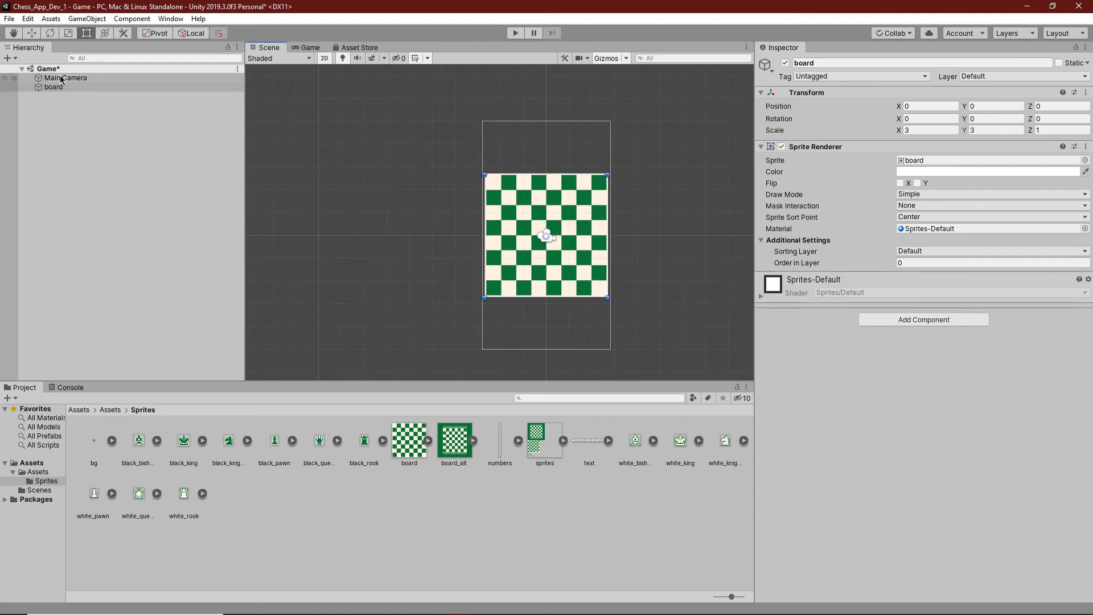
# Set the Main Camera's background colour to black.
pyautogui.click(62, 79)
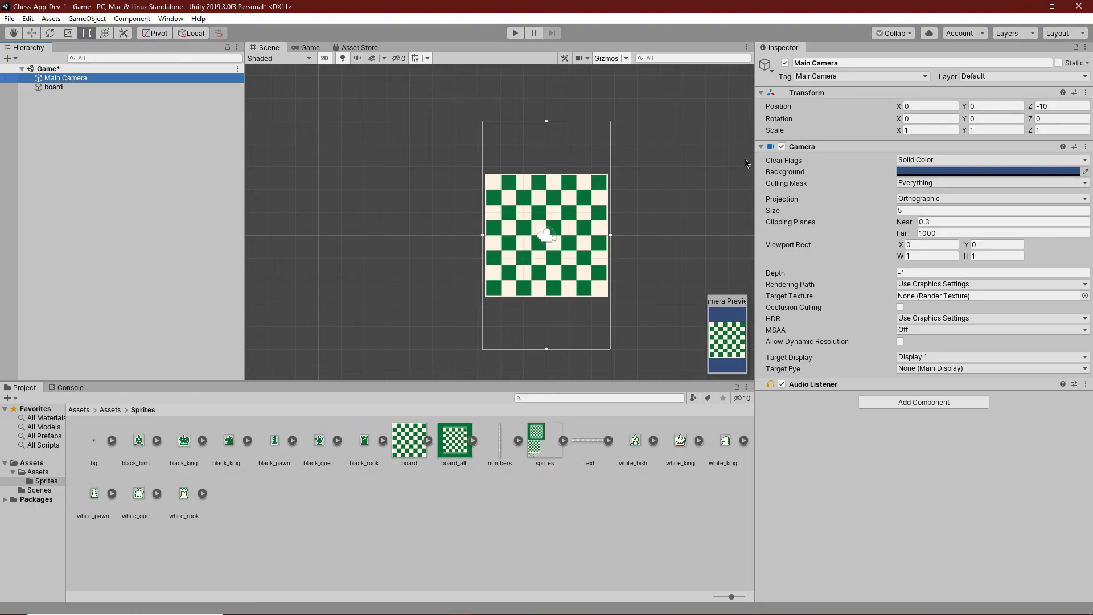
pyautogui.click(993, 172)
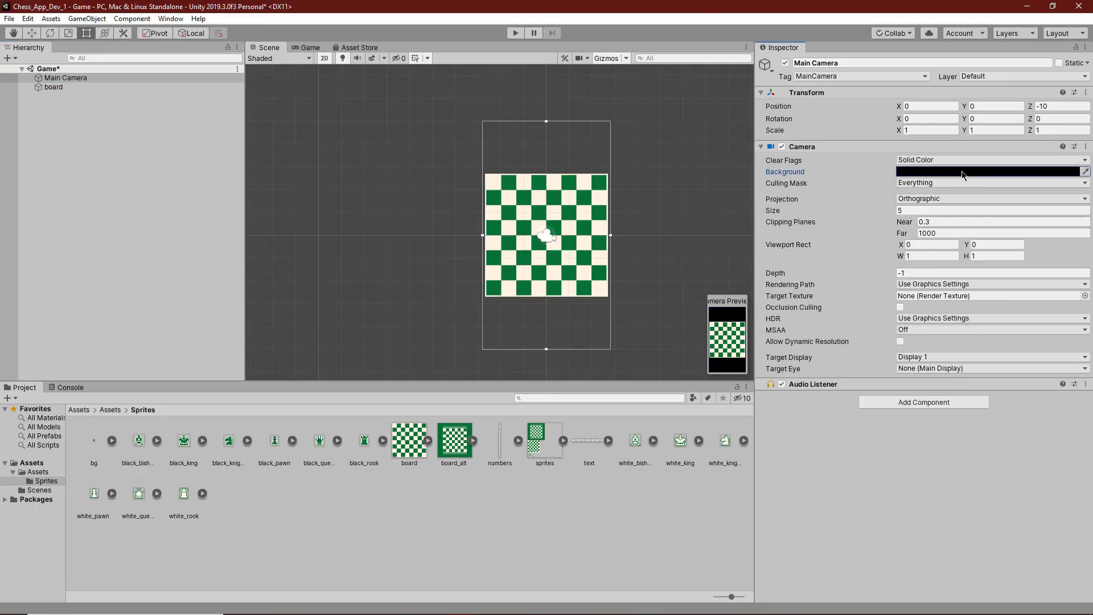
pyautogui.click(965, 170)
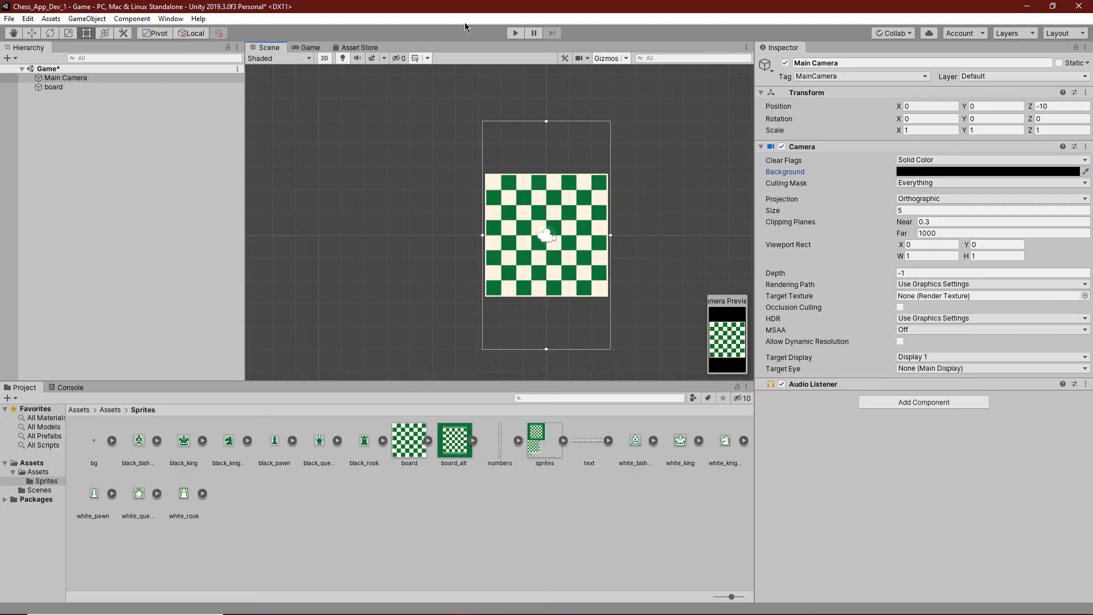
# Preview the game in the Game view, with the checkerboard centred on black.
pyautogui.click(311, 47)
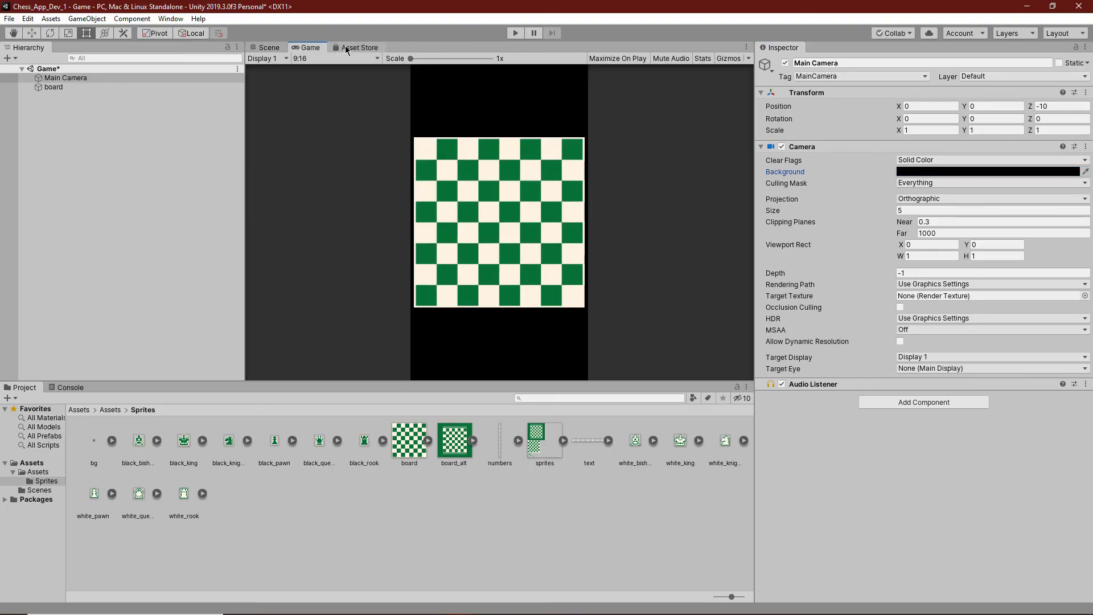
pyautogui.click(517, 33)
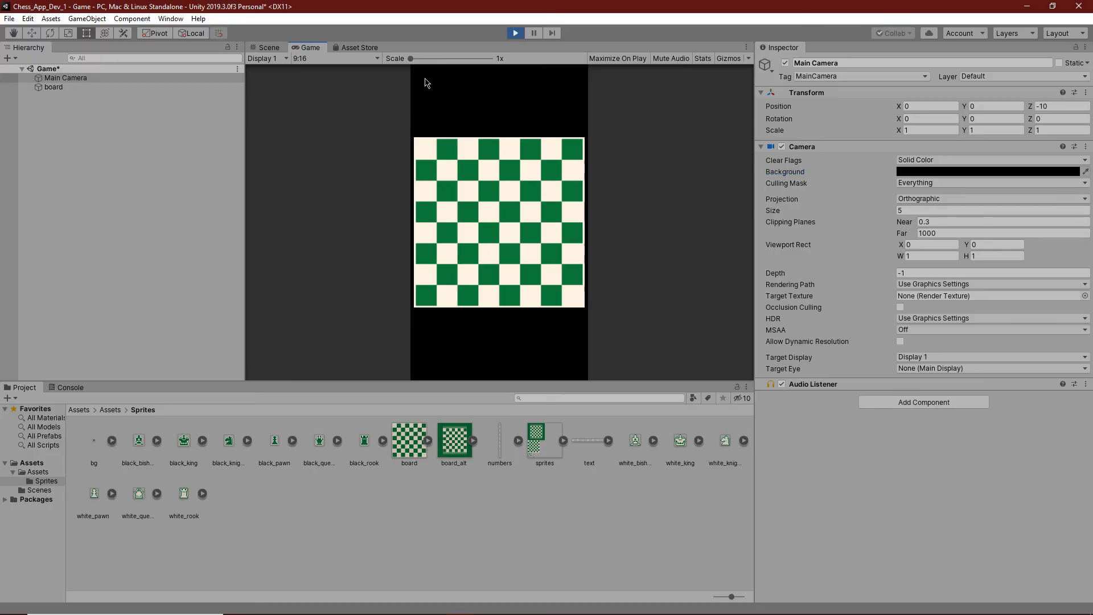
pyautogui.moveTo(412, 59)
pyautogui.mouseDown()
pyautogui.moveTo(473, 60)
pyautogui.moveTo(410, 59)
pyautogui.mouseUp()
# Stop the game and set the board sprite's Filter Mode to Point (no filter).
pyautogui.click(515, 33)
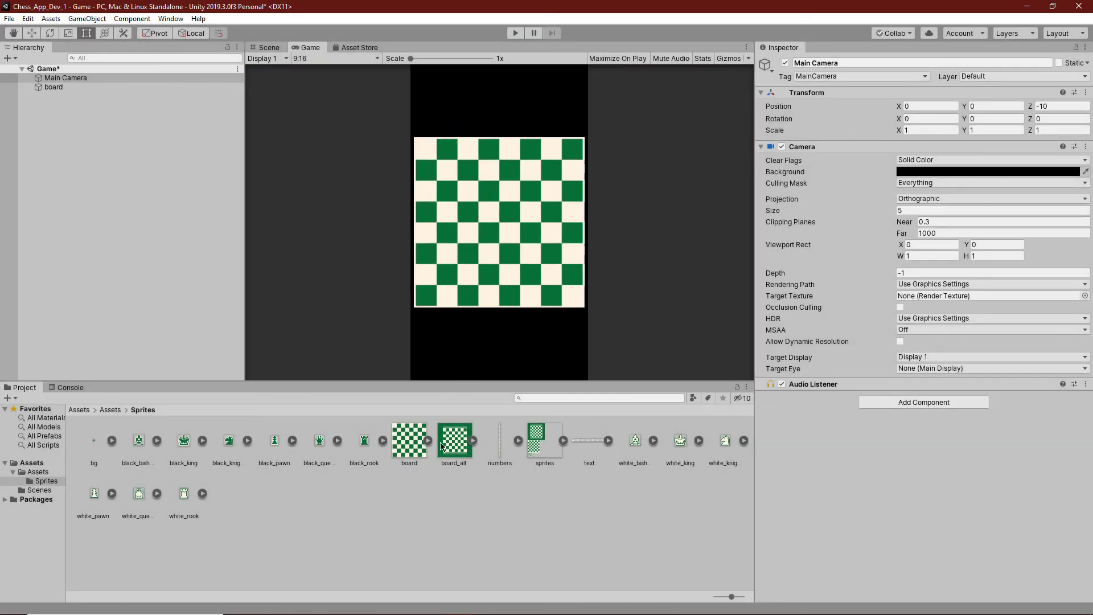
pyautogui.click(414, 459)
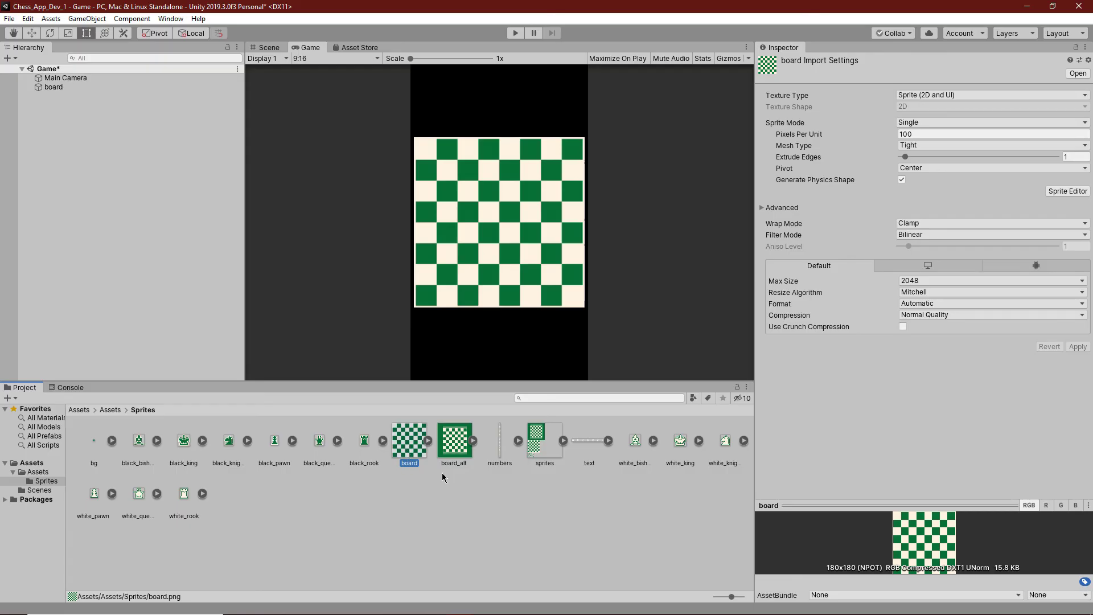
pyautogui.click(923, 222)
pyautogui.click(923, 223)
pyautogui.click(924, 234)
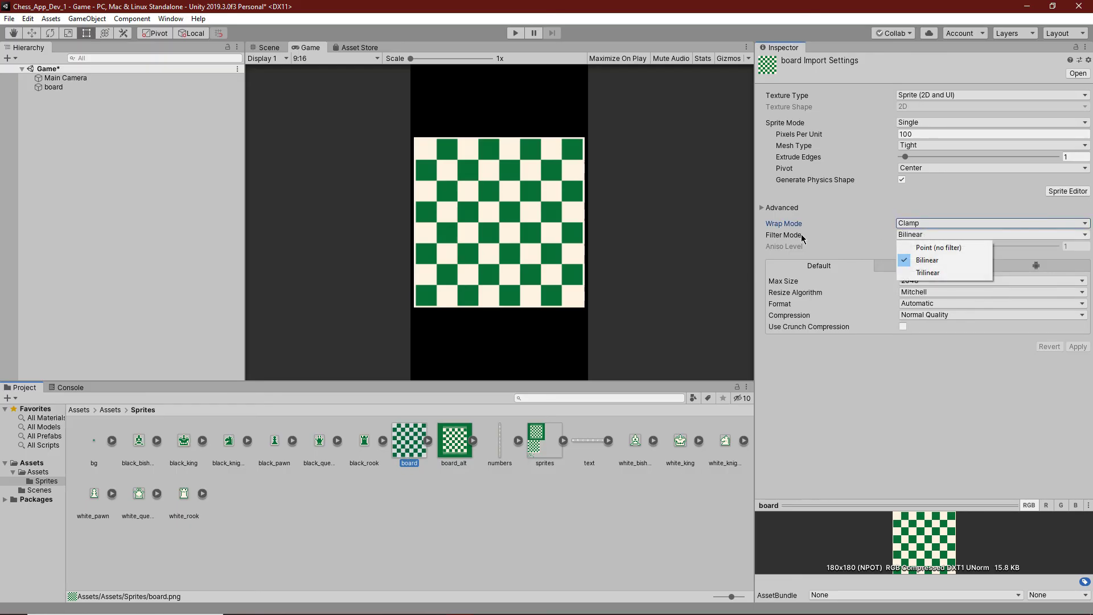
pyautogui.click(941, 248)
# Apply the board's pending import settings and preview the crisp checkerboard in Play mode.
pyautogui.click(517, 33)
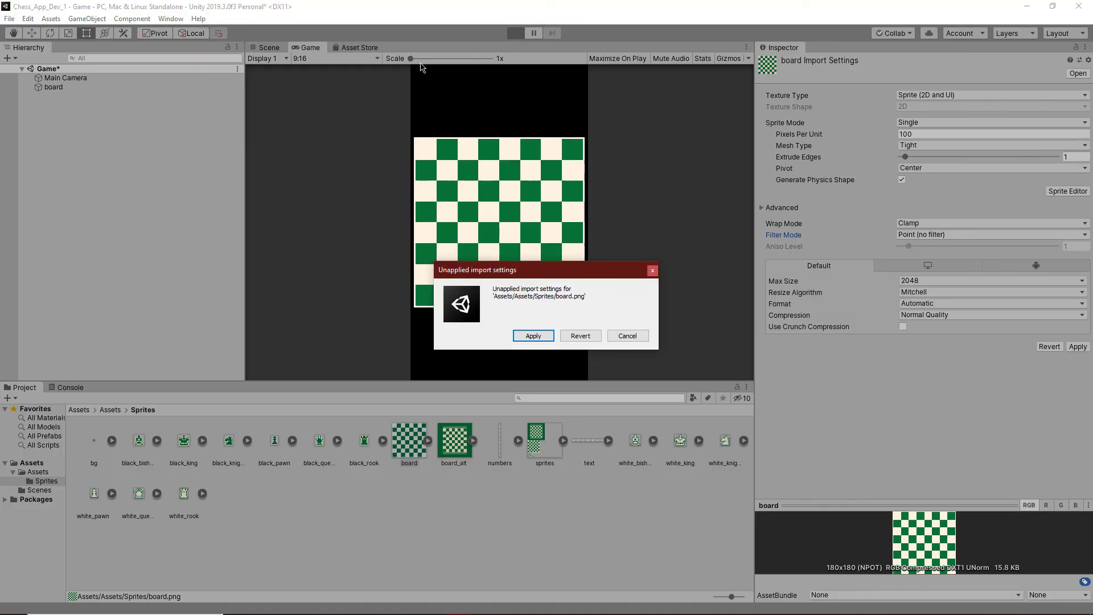
pyautogui.click(533, 335)
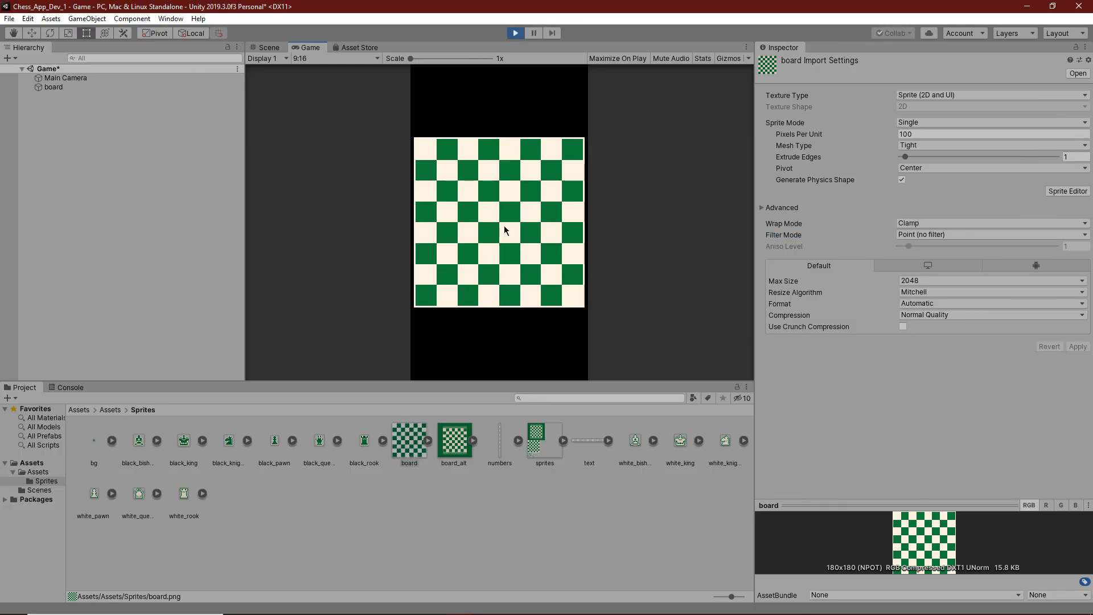
pyautogui.moveTo(412, 59)
pyautogui.mouseDown()
pyautogui.moveTo(503, 62)
pyautogui.moveTo(410, 60)
pyautogui.mouseUp()
pyautogui.click(514, 33)
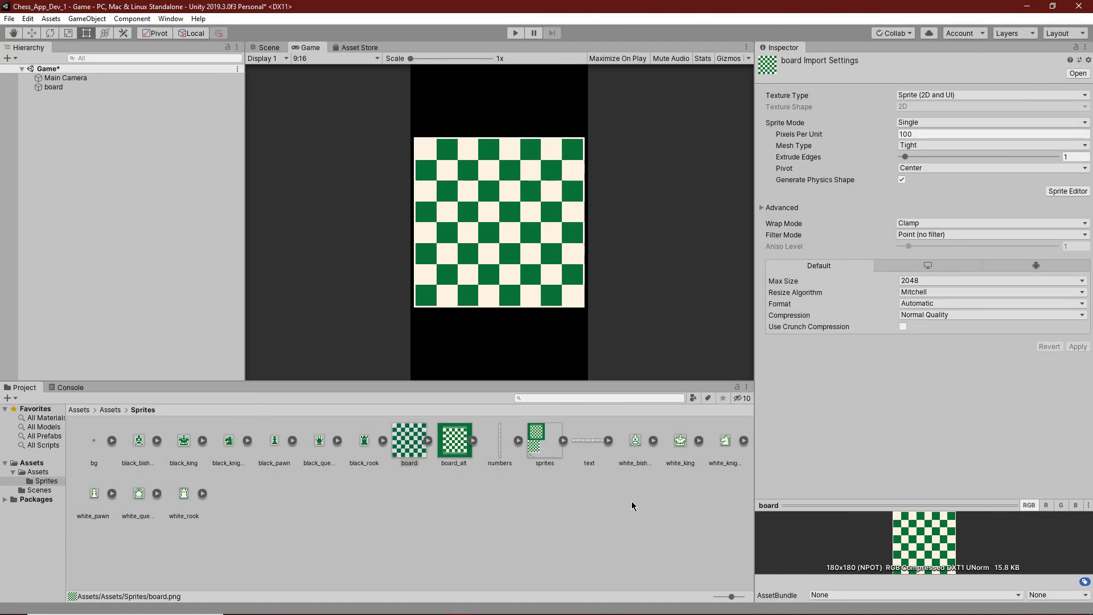
# Multi-select all six white_ and six black_ piece sprites (bishop, king, knight, rook, queen, pawn).
pyautogui.click(631, 465)
pyautogui.keyDown('ctrl'); pyautogui.click(677, 466); pyautogui.keyUp('ctrl')
pyautogui.keyDown('ctrl'); pyautogui.click(723, 466); pyautogui.keyUp('ctrl')
pyautogui.keyDown('ctrl'); pyautogui.click(184, 516); pyautogui.keyUp('ctrl')
pyautogui.keyDown('ctrl'); pyautogui.click(139, 516); pyautogui.keyUp('ctrl')
pyautogui.keyDown('ctrl'); pyautogui.click(94, 516); pyautogui.keyUp('ctrl')
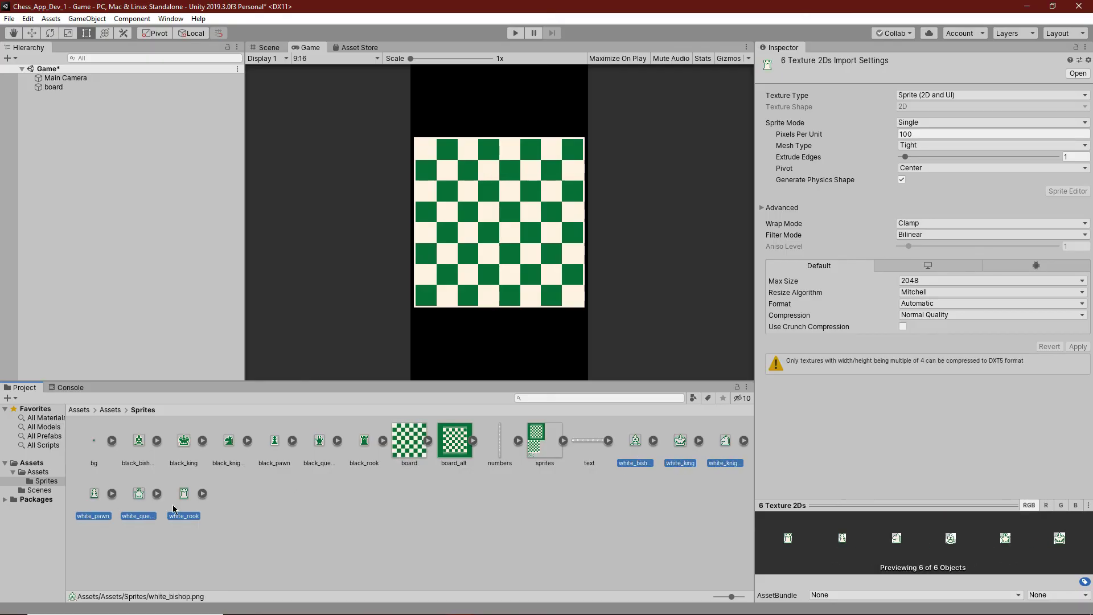
pyautogui.keyDown('ctrl'); pyautogui.click(364, 463); pyautogui.keyUp('ctrl')
pyautogui.keyDown('ctrl'); pyautogui.click(319, 461); pyautogui.keyUp('ctrl')
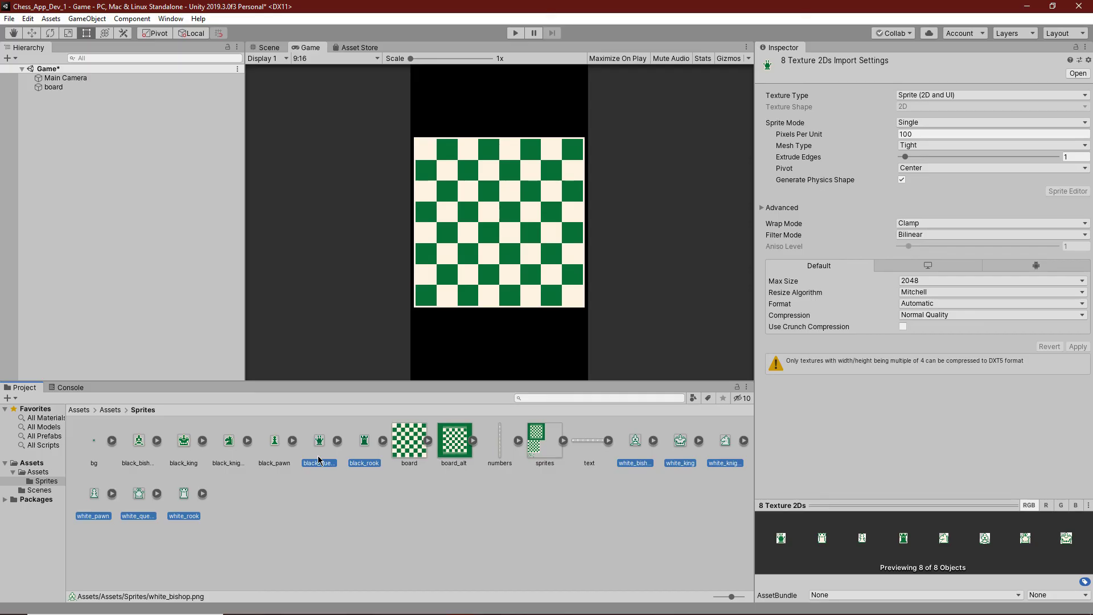
pyautogui.keyDown('ctrl'); pyautogui.click(288, 463); pyautogui.keyUp('ctrl')
pyautogui.keyDown('ctrl'); pyautogui.click(228, 463); pyautogui.keyUp('ctrl')
pyautogui.keyDown('ctrl'); pyautogui.click(184, 463); pyautogui.keyUp('ctrl')
pyautogui.keyDown('ctrl'); pyautogui.click(143, 461); pyautogui.keyUp('ctrl')
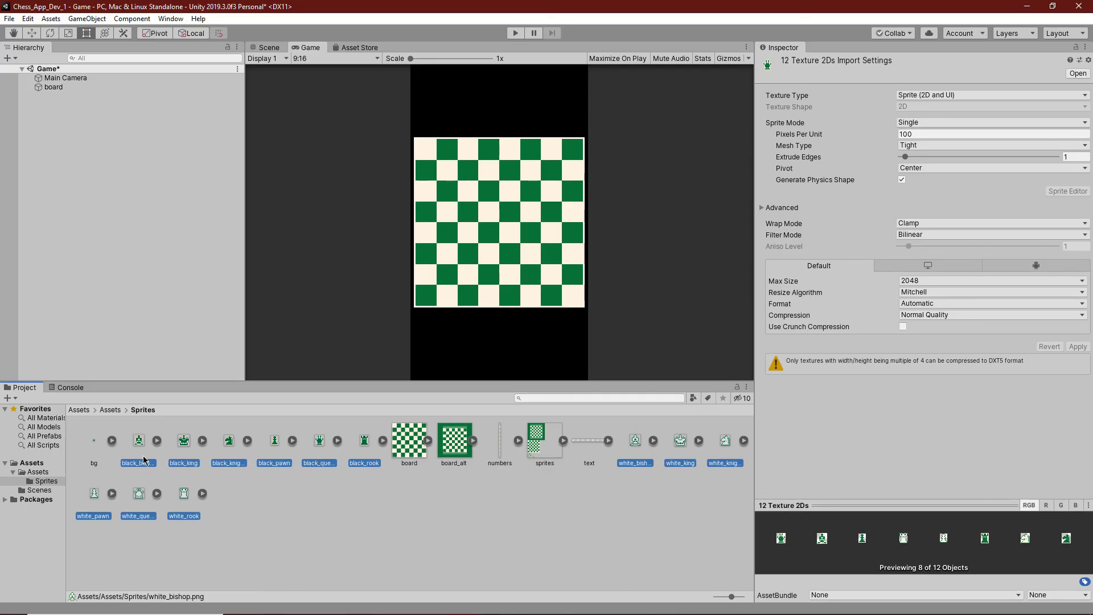